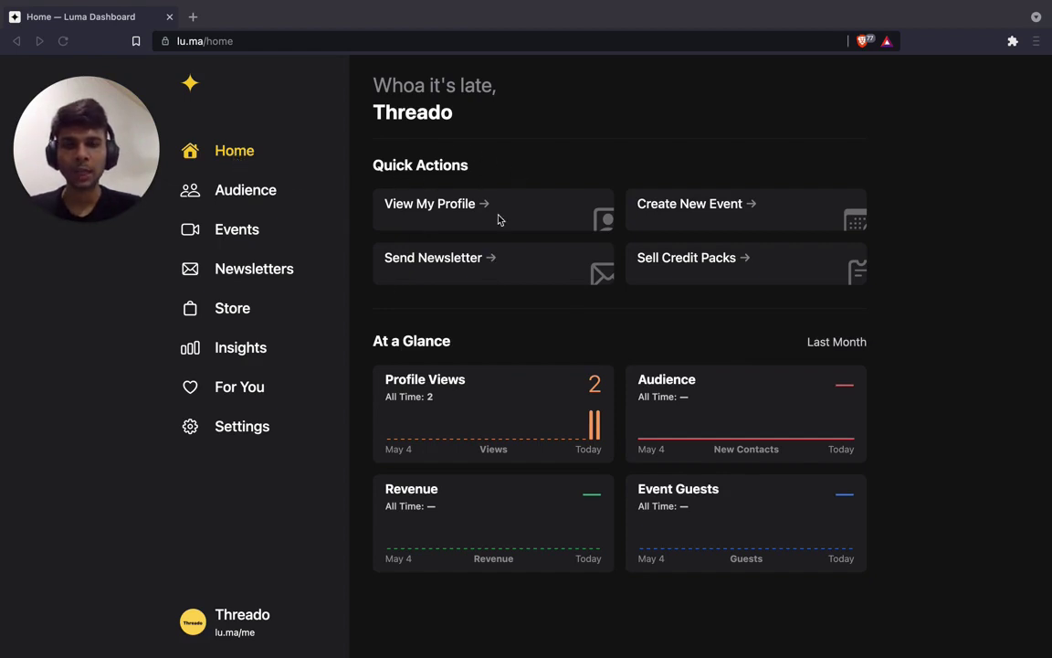
- Focus the browser and switch from the Luma home dashboard to the Audience page
click(504, 158)
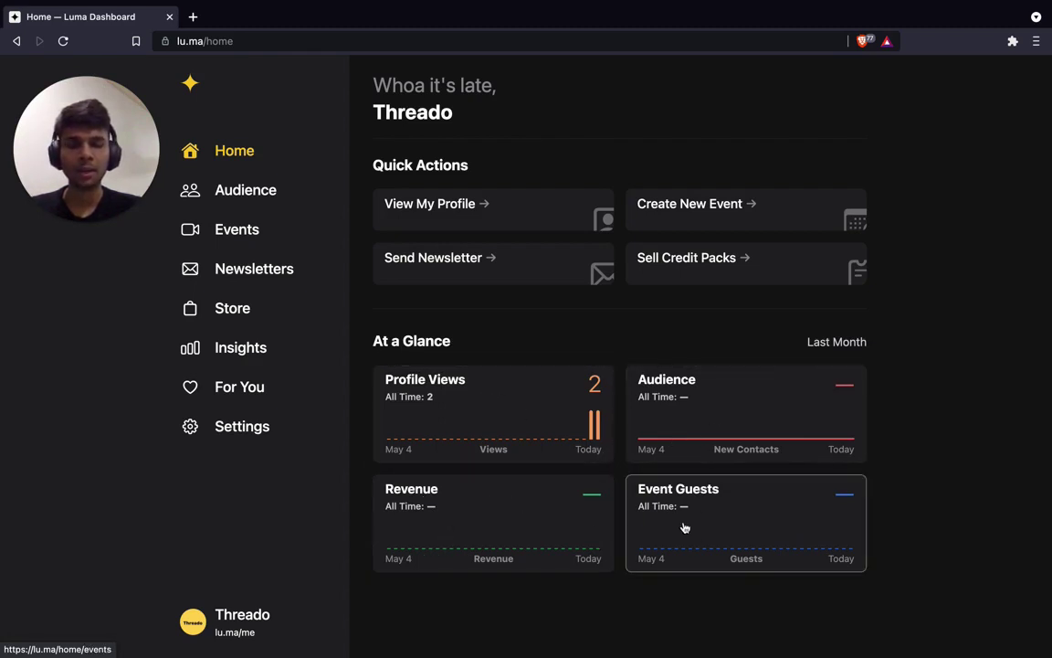
click(244, 192)
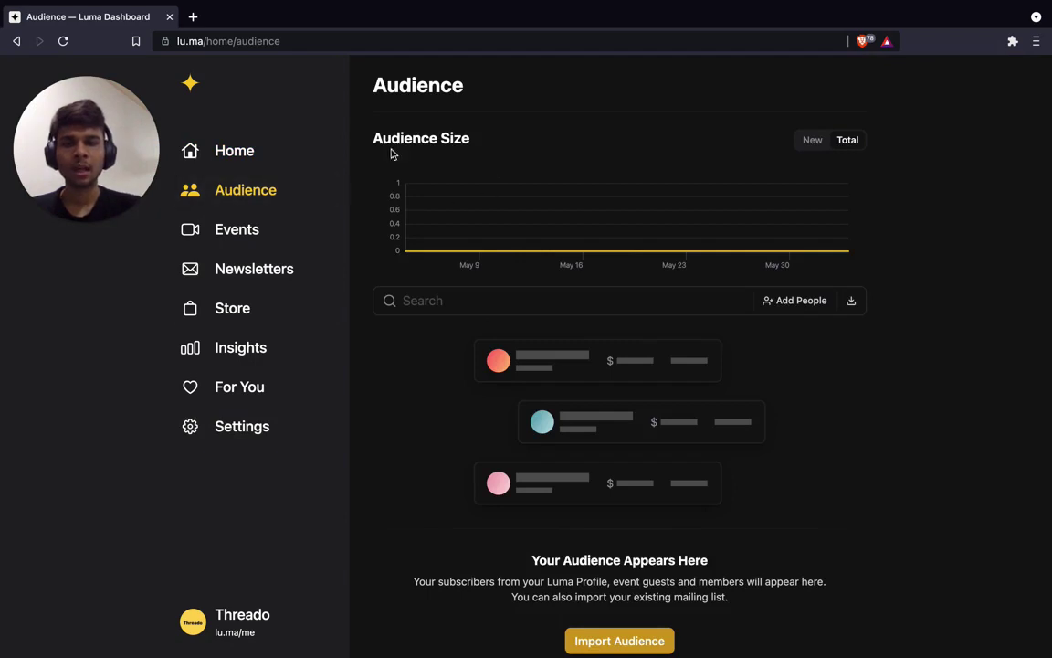
- Toggle the audience chart between New and Total, then go to the Events page
click(681, 307)
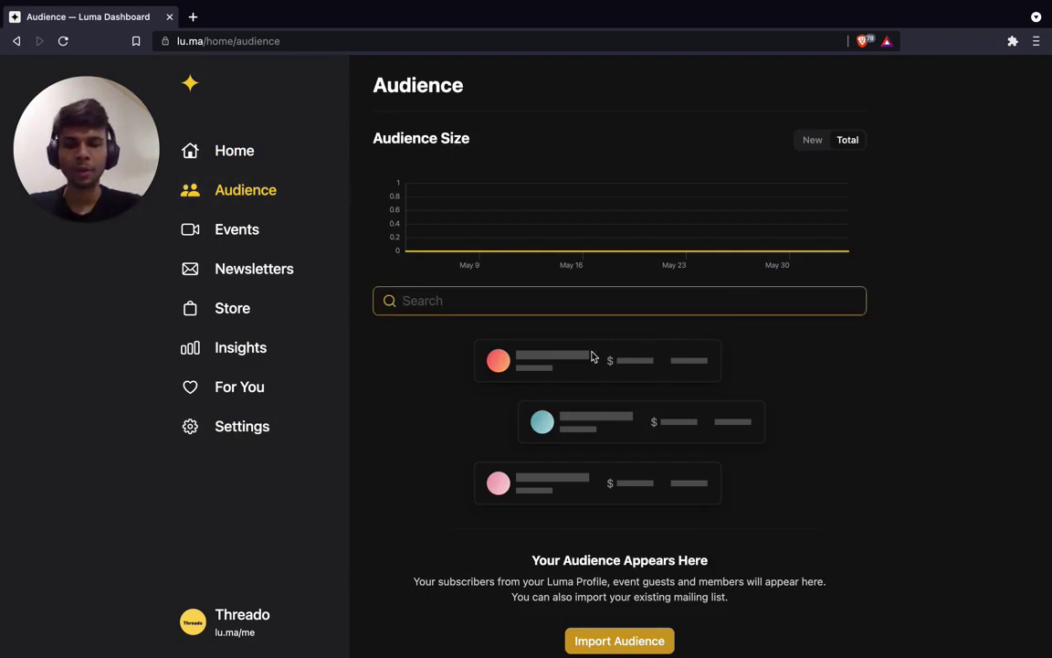
click(758, 344)
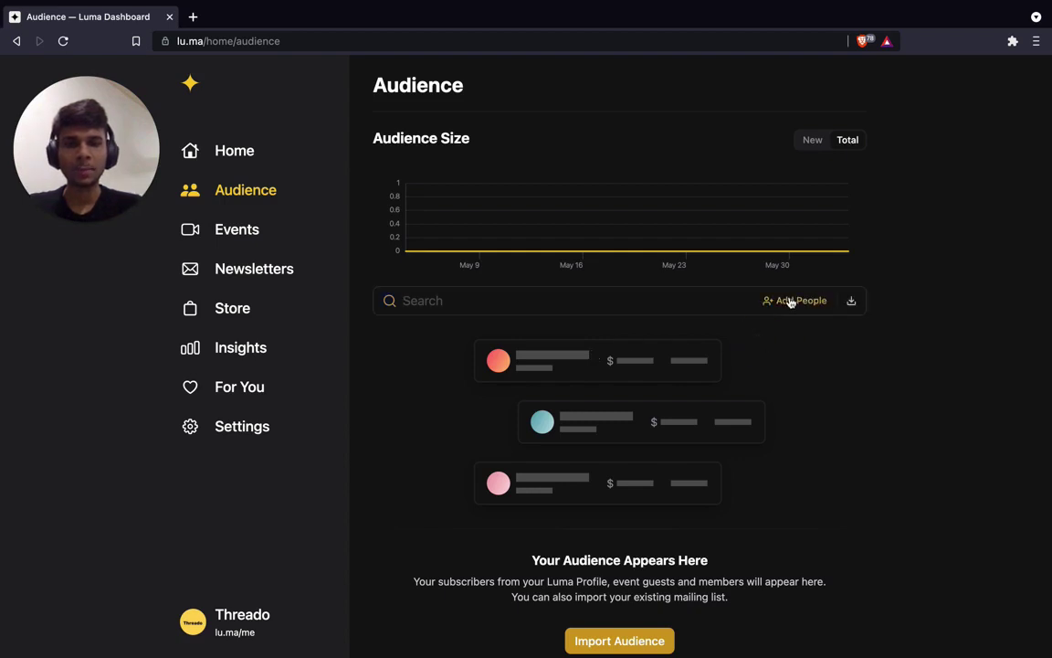
click(819, 143)
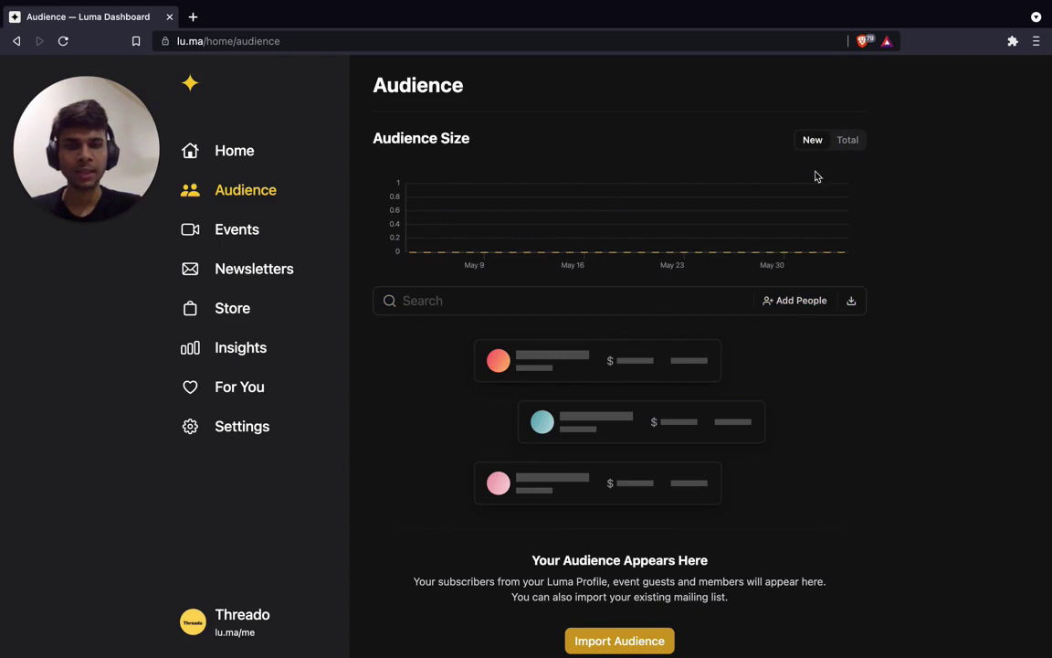
click(844, 147)
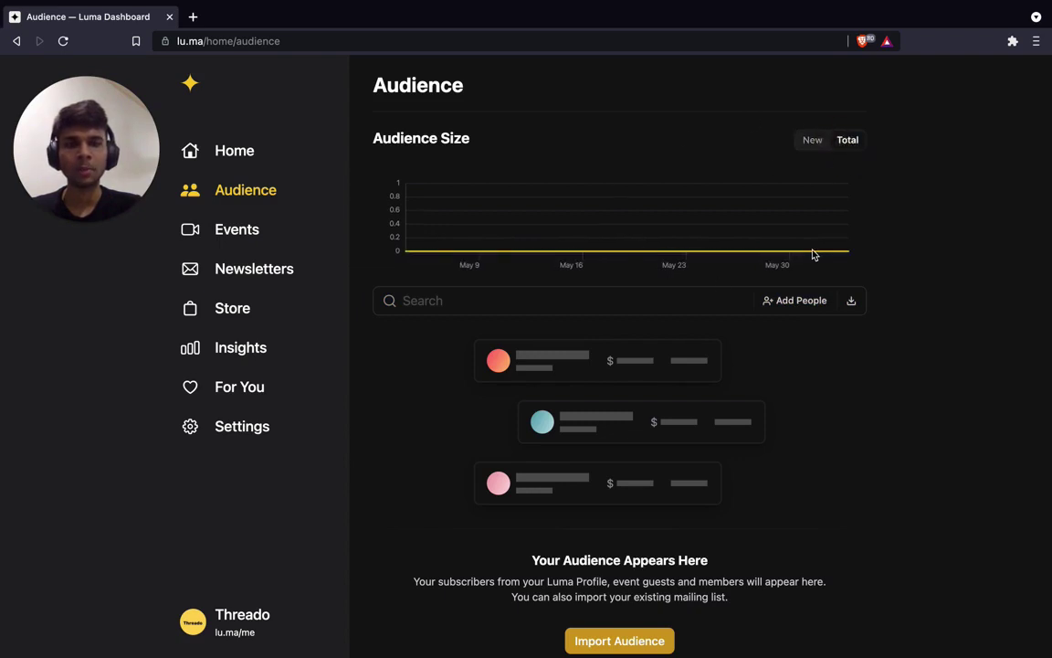
scroll(627, 399, down, 2)
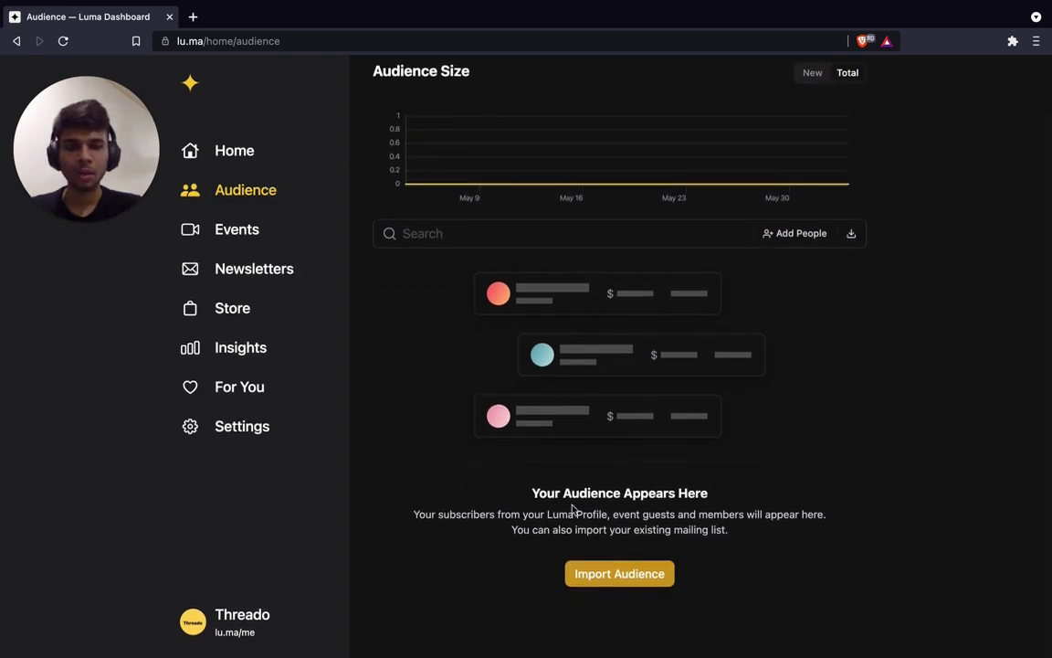
scroll(526, 498, up, 2)
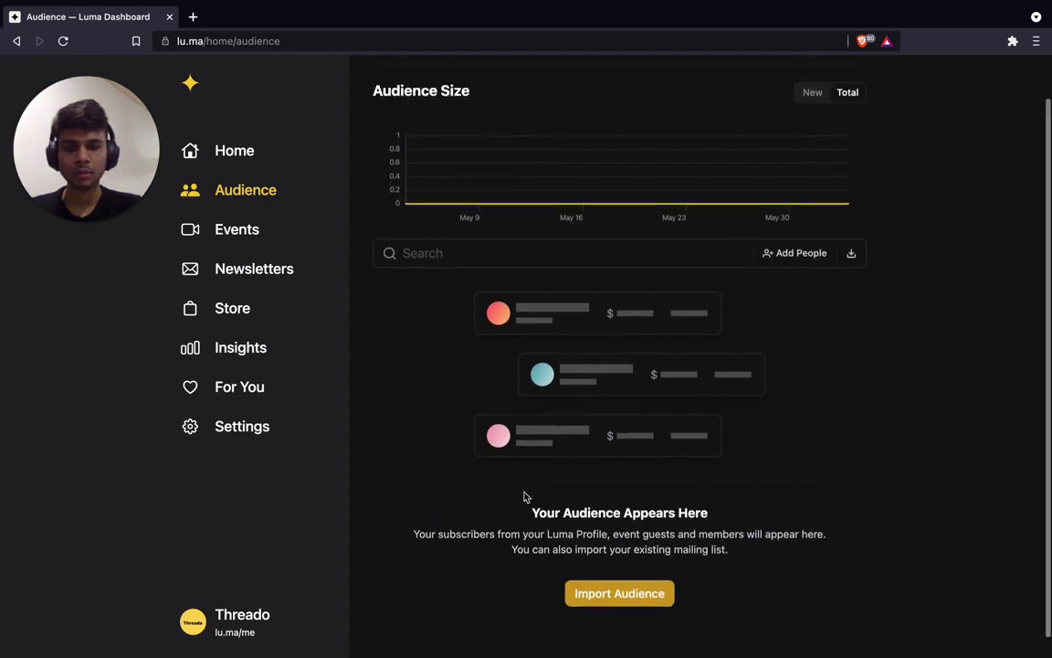
click(217, 229)
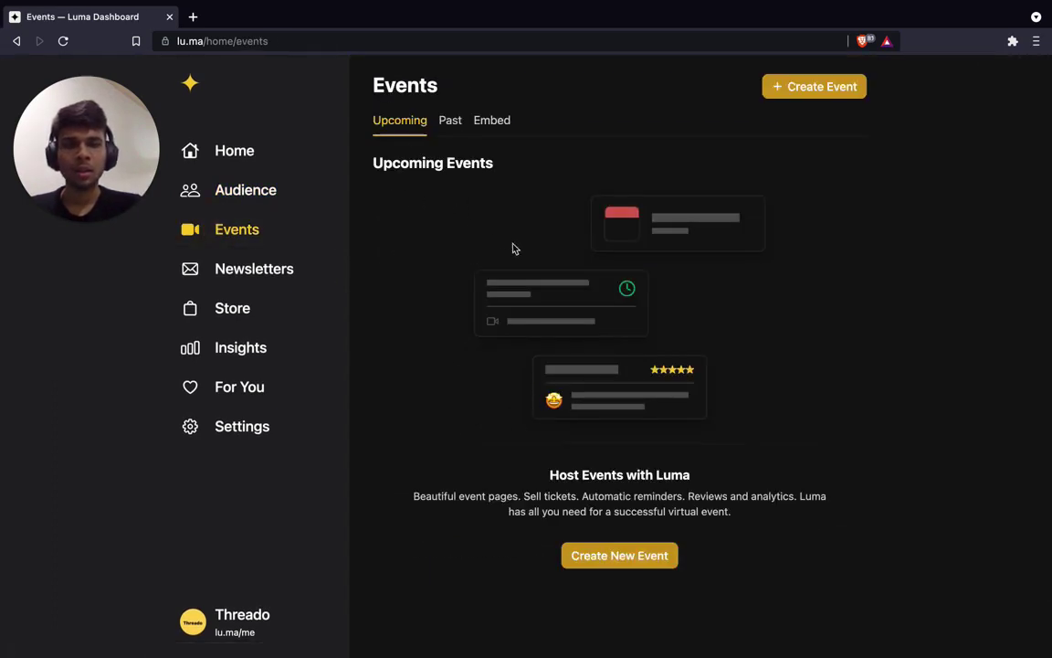
- Browse the Past and Embed event tabs, then start a new event
click(447, 119)
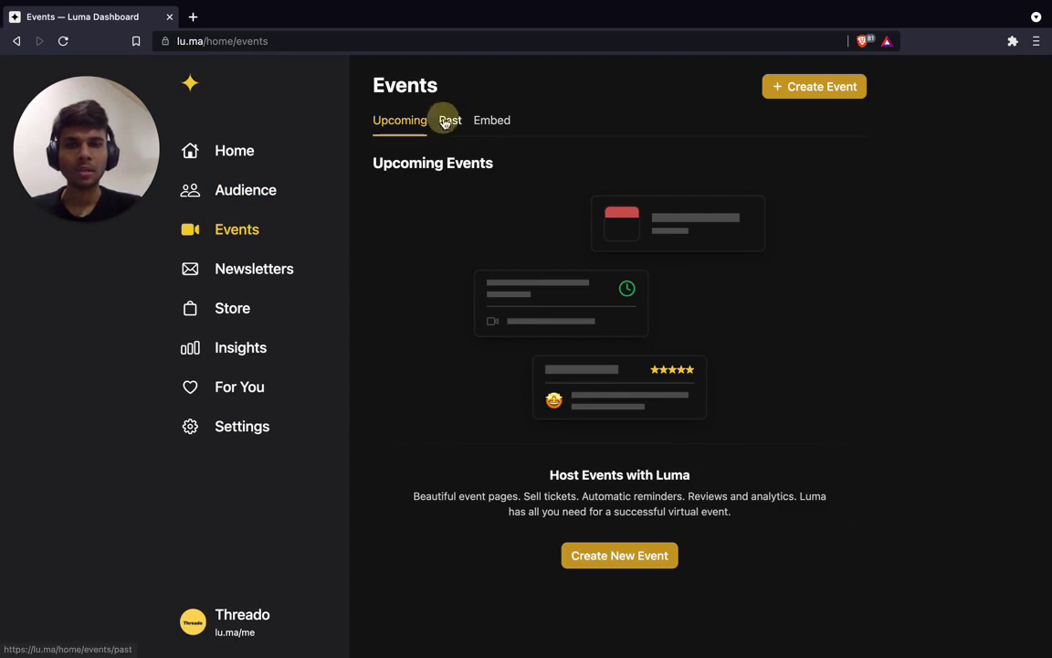
click(499, 124)
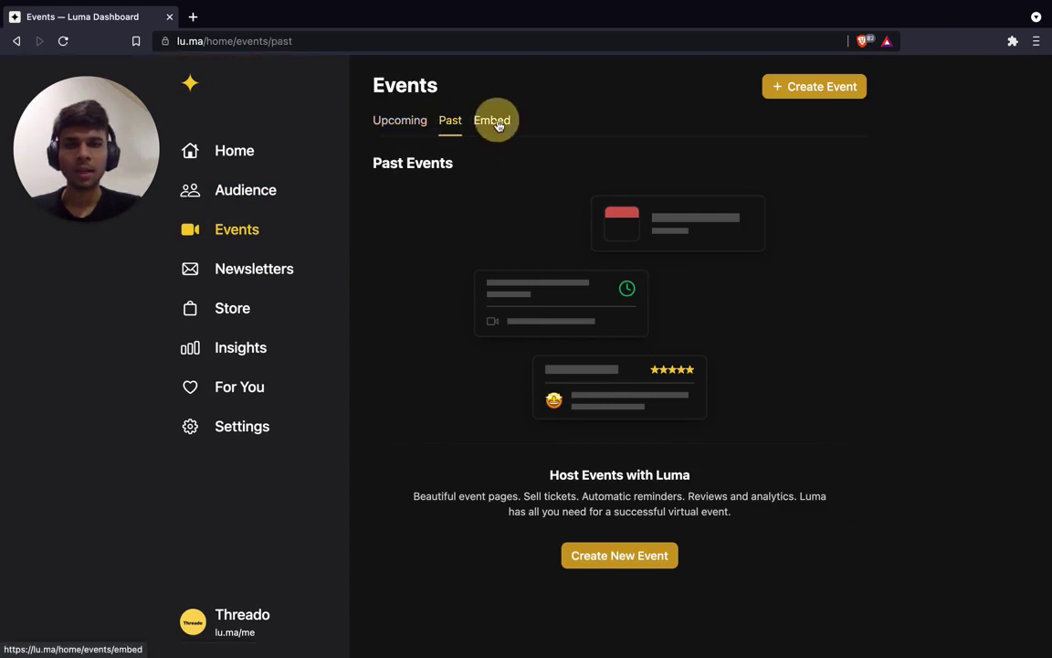
click(402, 126)
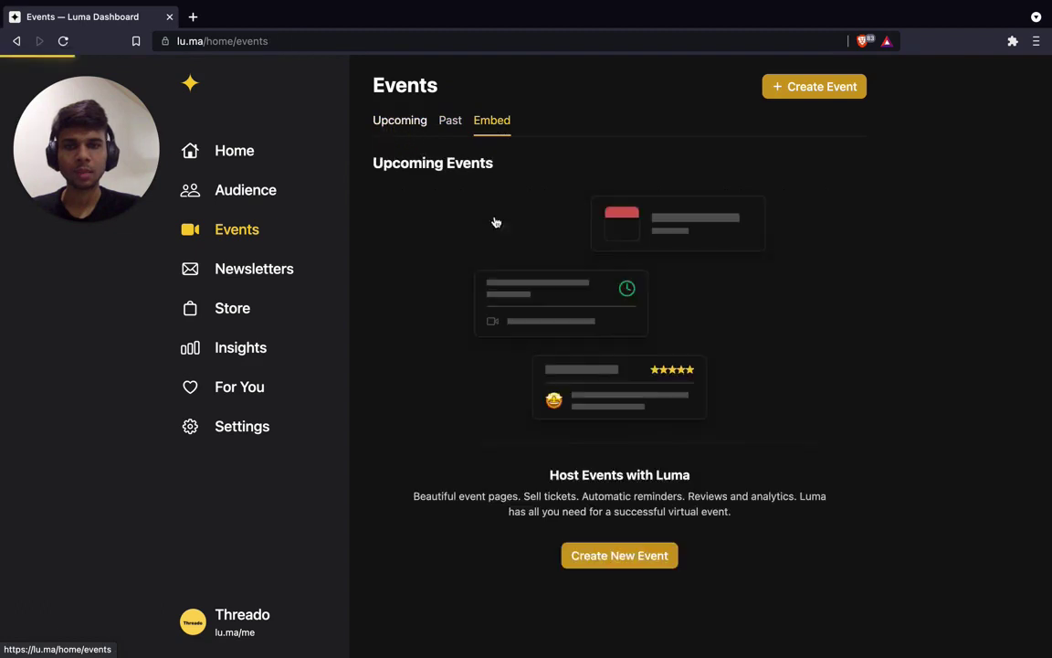
click(793, 95)
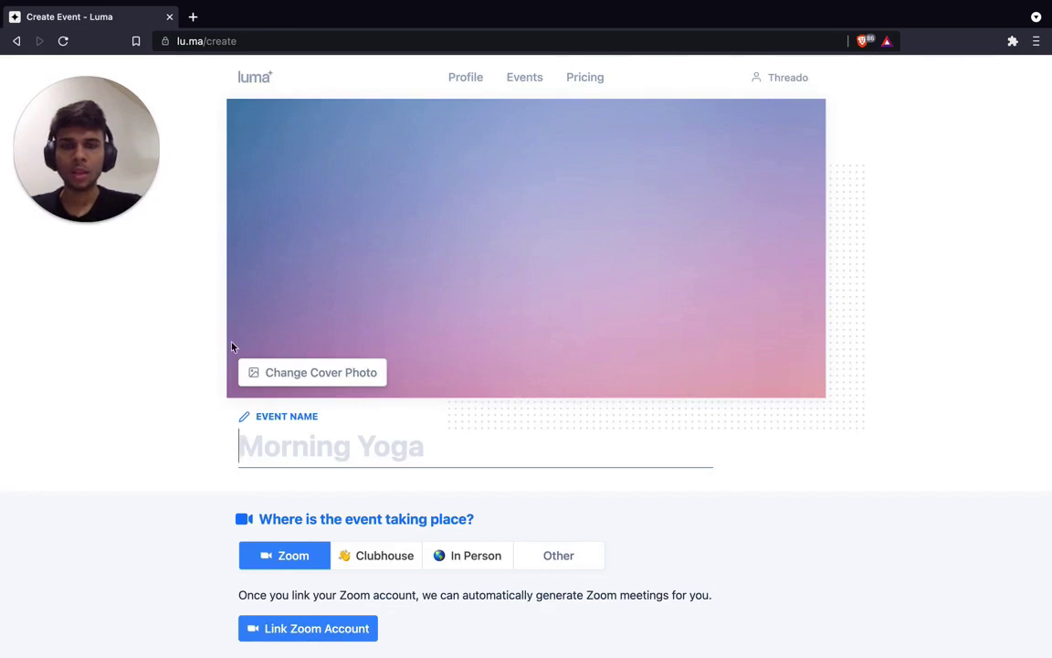
- Name the new event 'Friday Night Movie'
scroll(231, 346, down, 1)
click(280, 389)
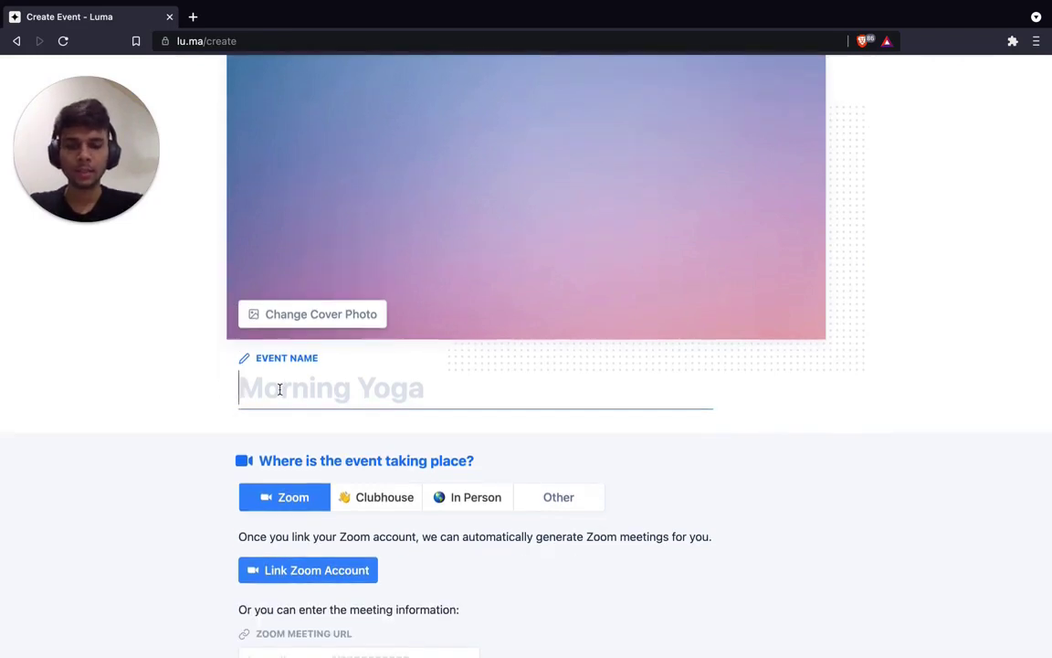
text(Fir)
key(BackSpace)
key(BackSpace)
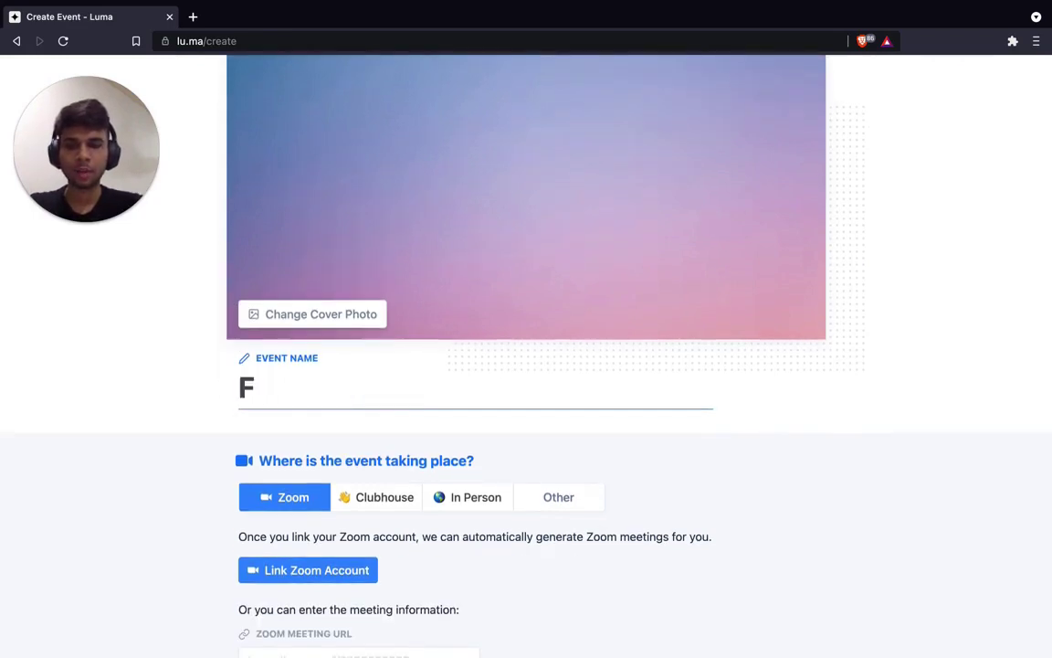
text(riday Night )
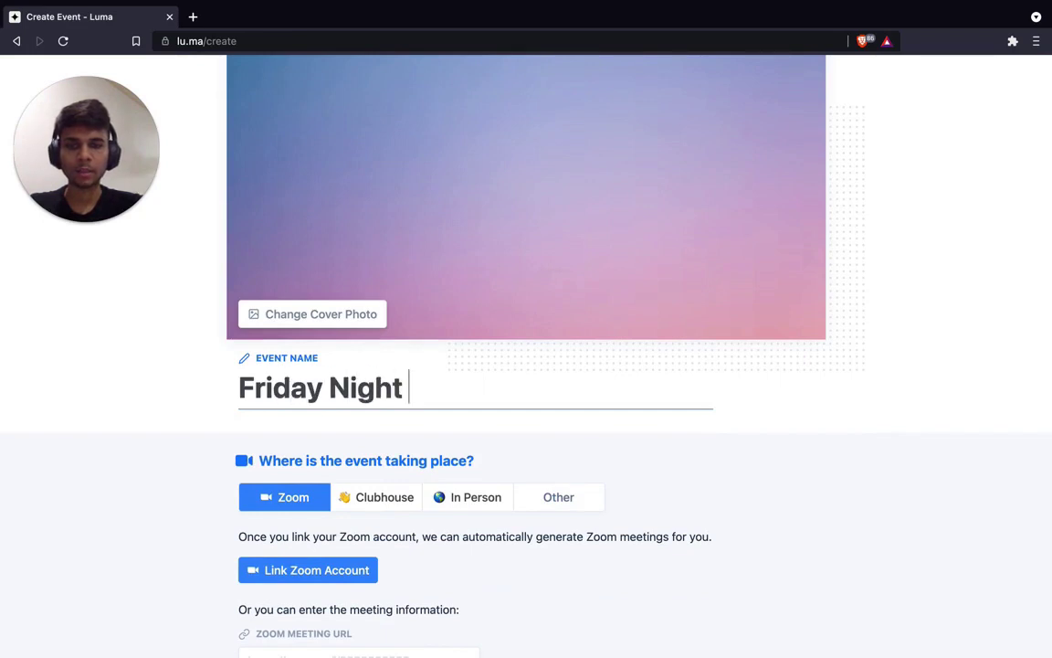
text(Movie)
- Choose the colourful balloons image as the event's cover photo
click(274, 314)
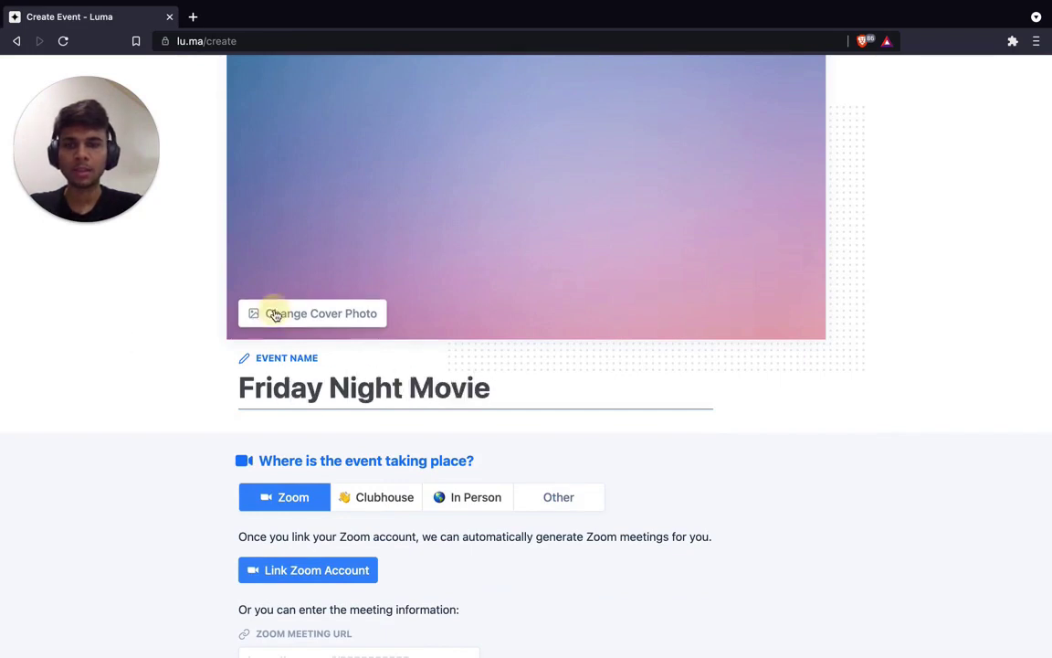
scroll(320, 466, down, 1)
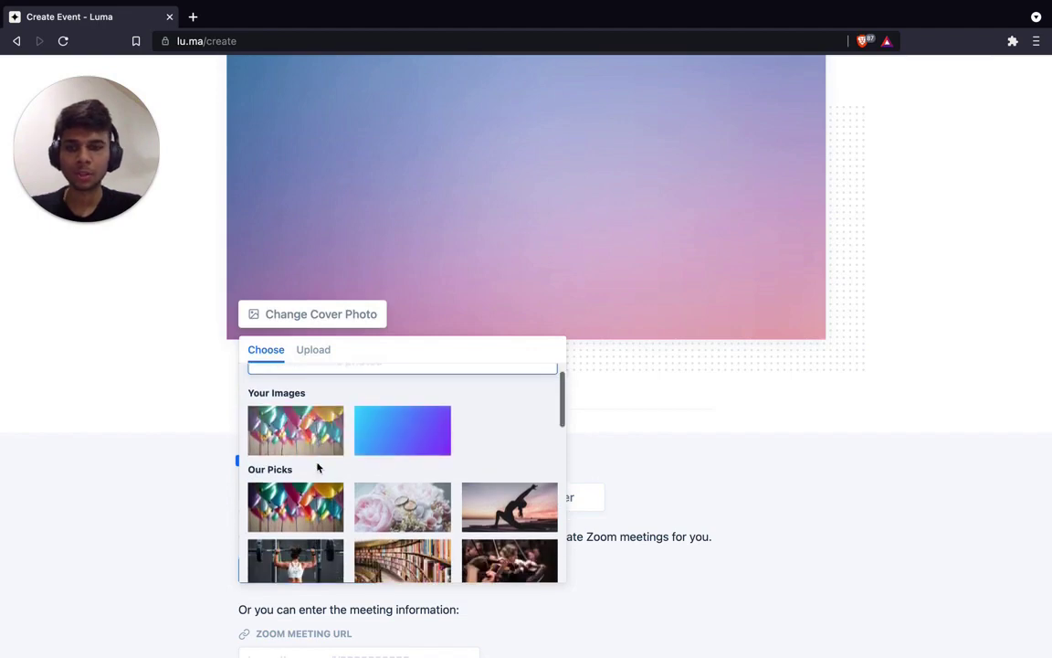
scroll(329, 484, down, 1)
scroll(343, 502, down, 2)
scroll(319, 456, up, 1)
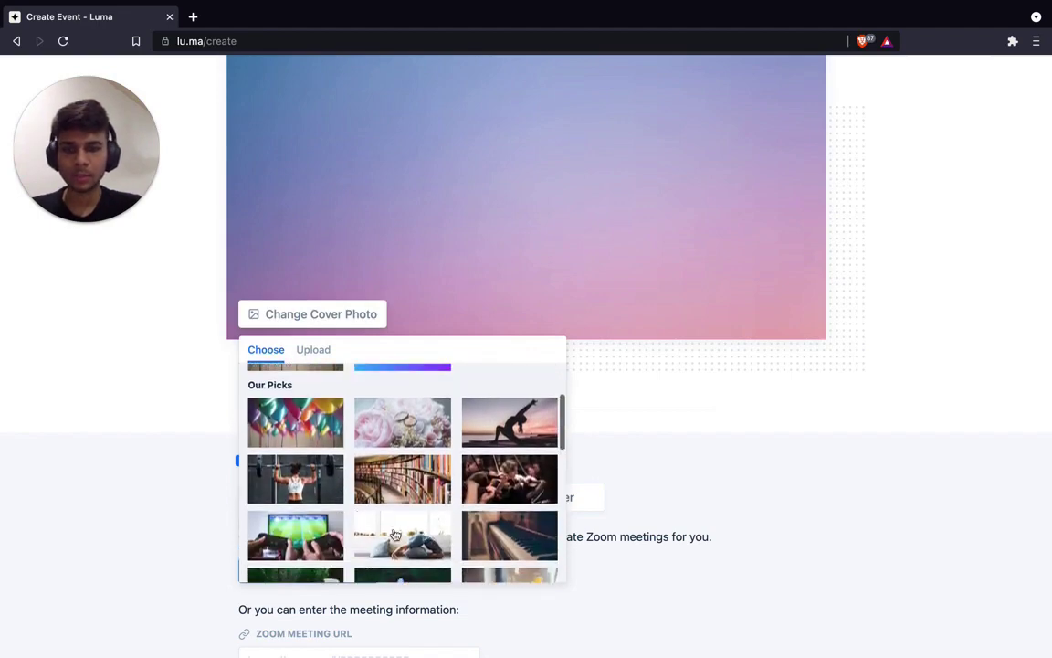
click(291, 414)
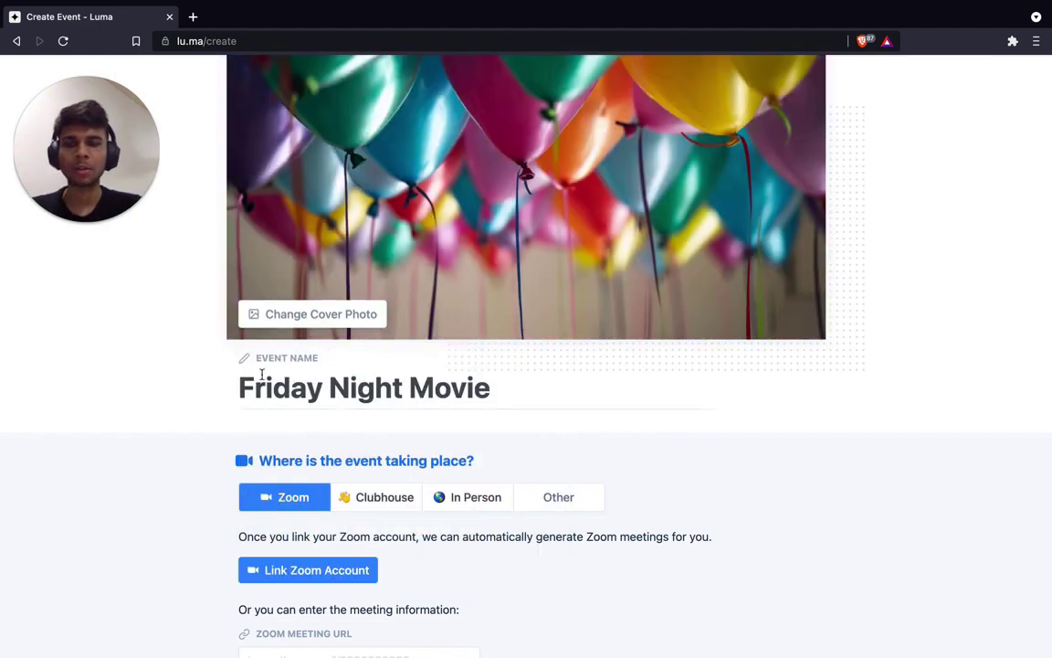
click(302, 322)
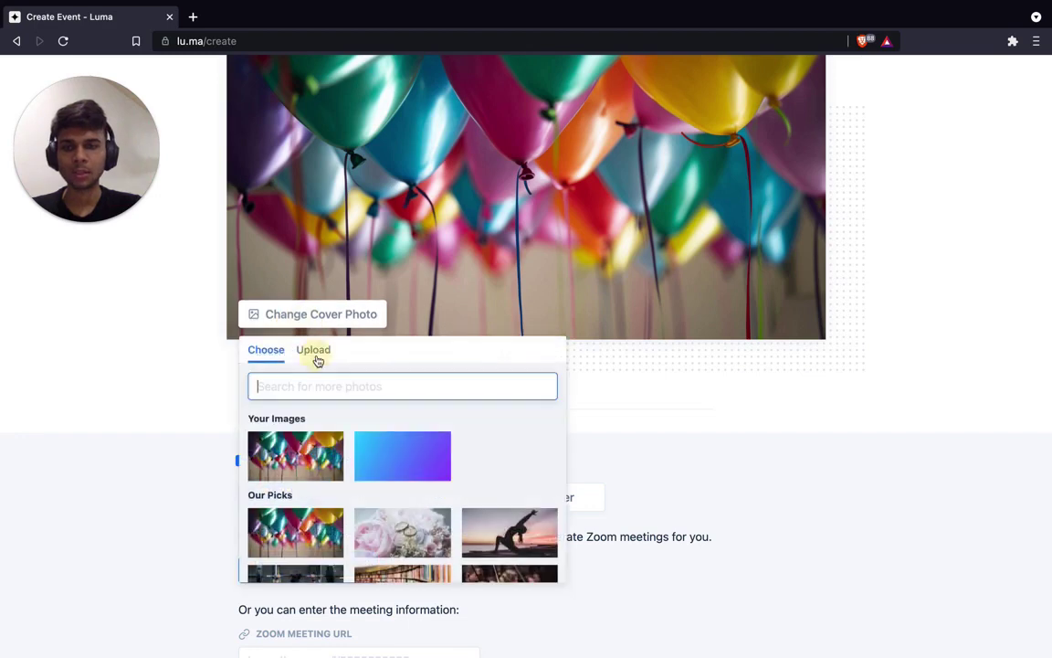
click(300, 358)
click(172, 353)
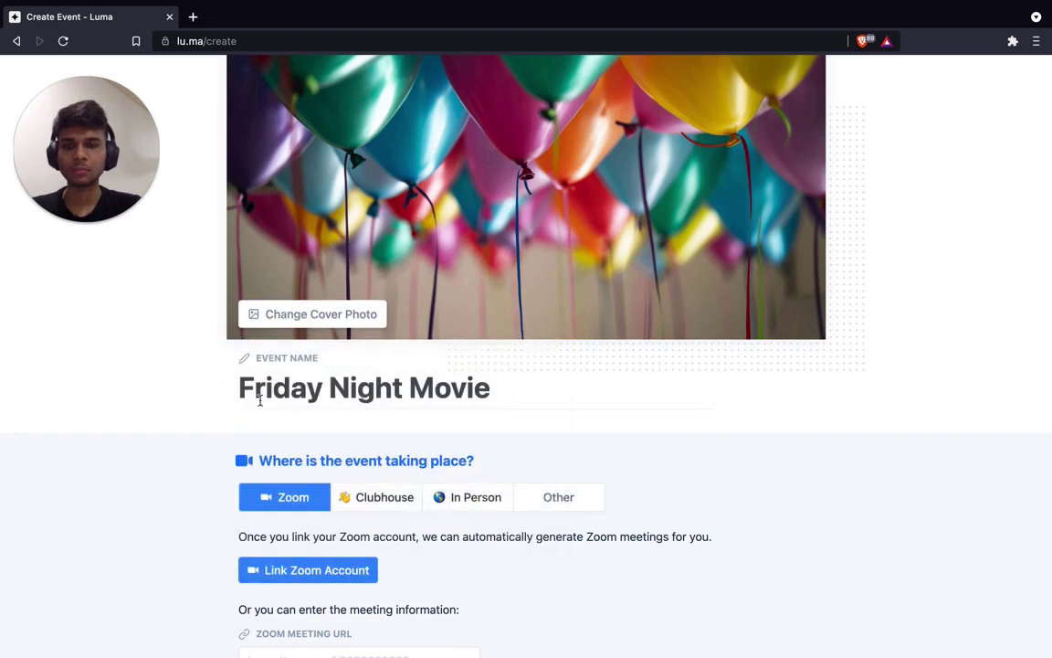
scroll(472, 218, up, 1)
scroll(585, 256, down, 4)
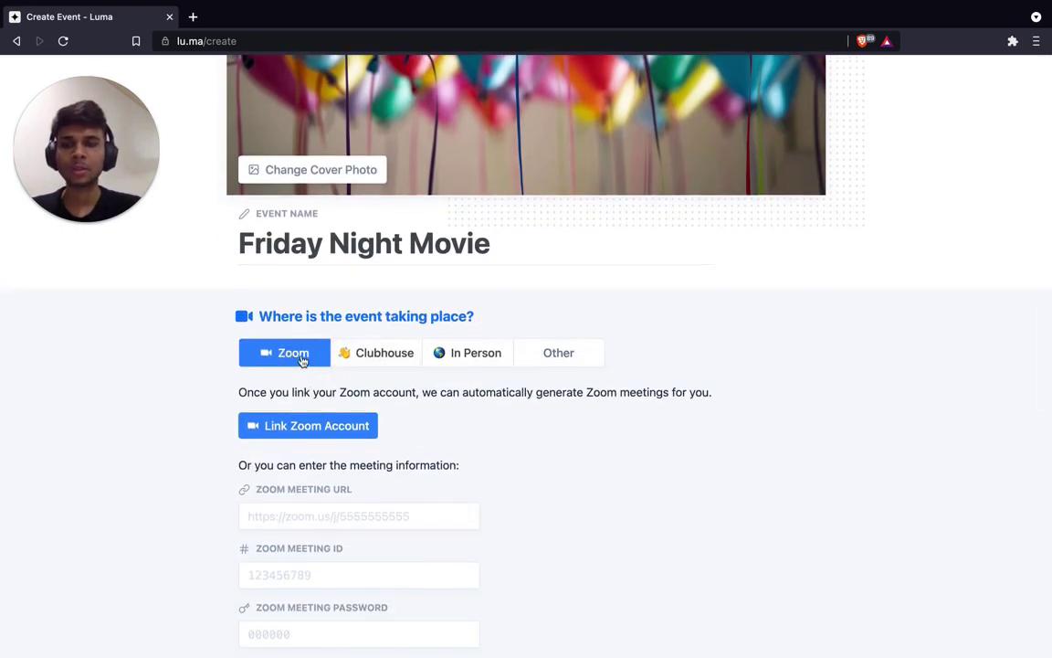
scroll(331, 442, down, 2)
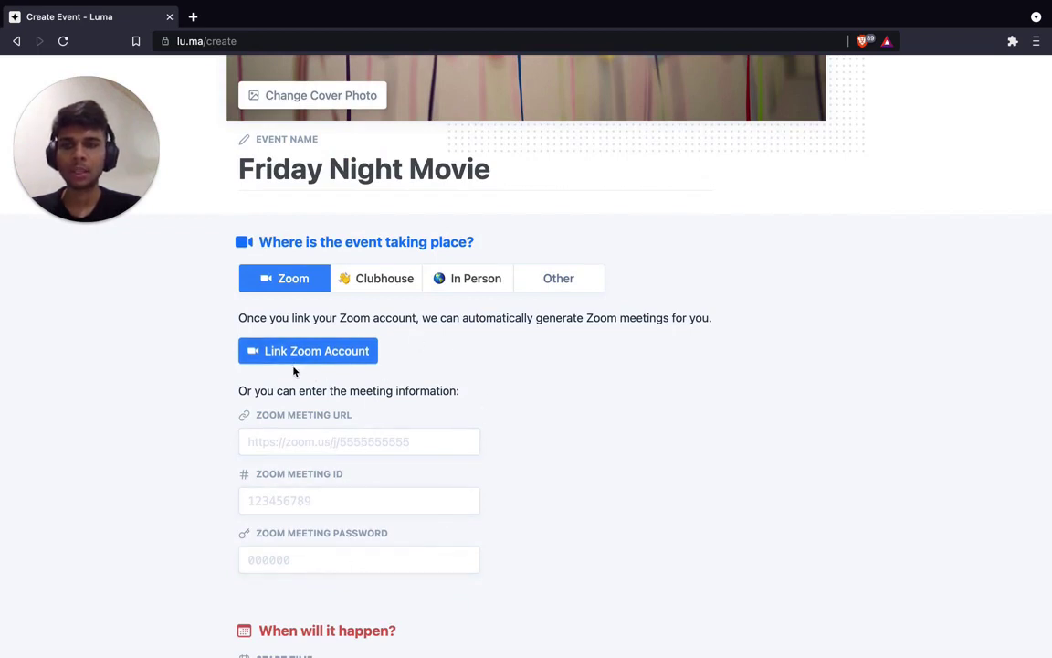
scroll(363, 354, up, 1)
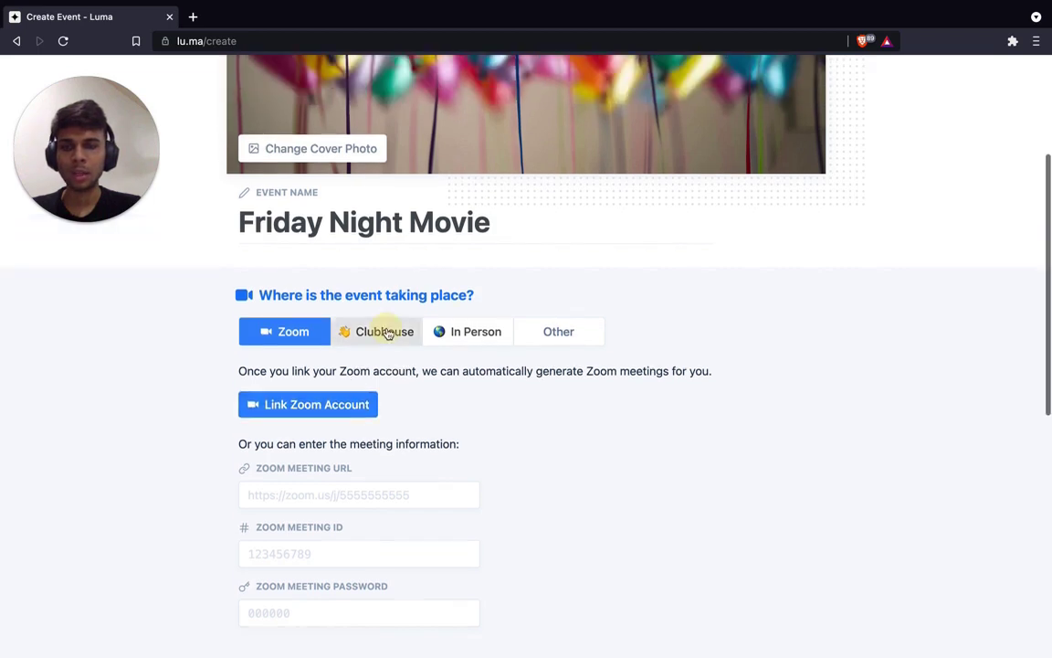
click(388, 334)
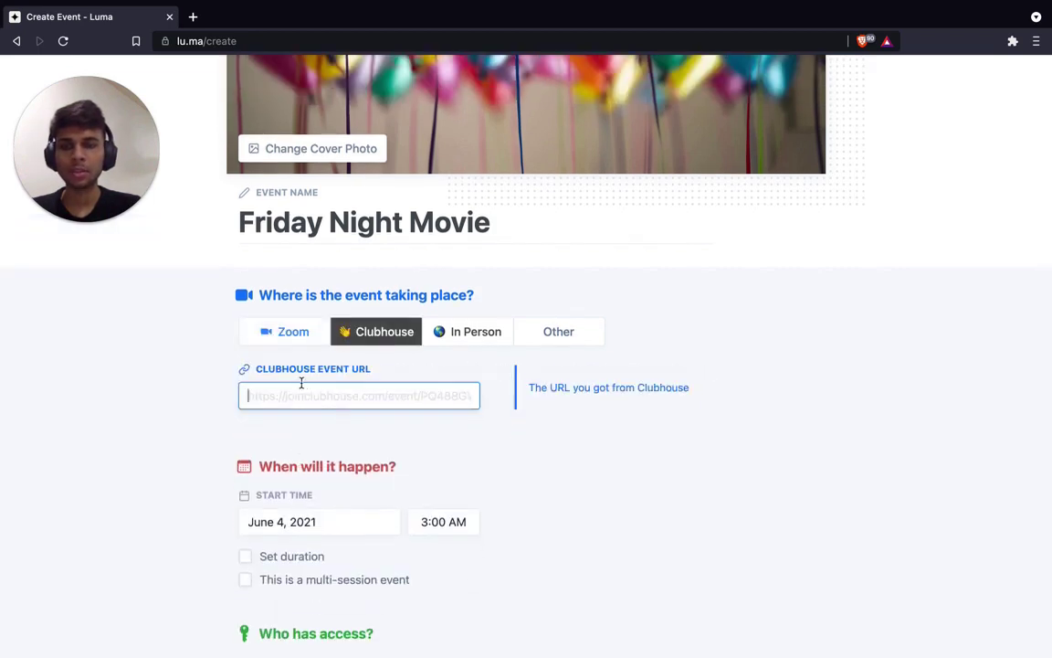
click(461, 332)
click(556, 342)
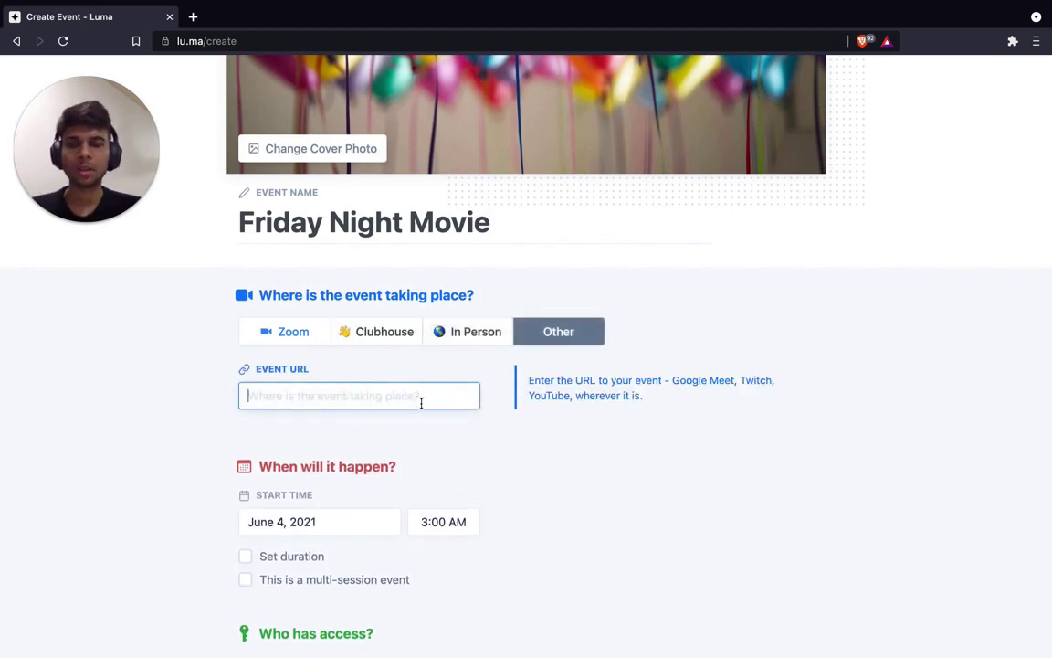
text(http://discord)
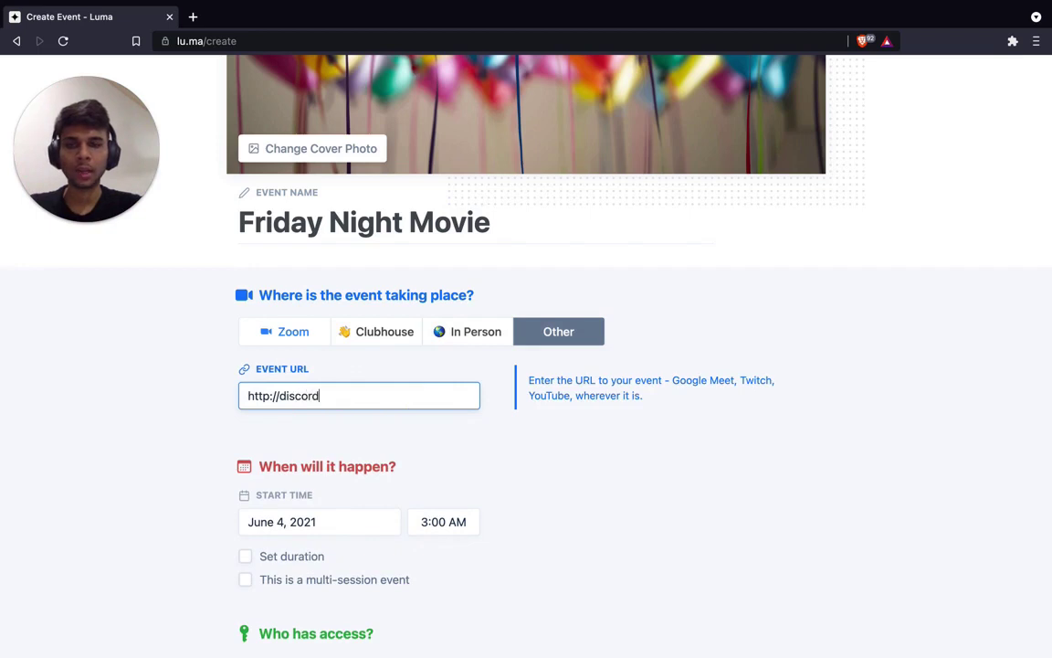
text(.gg)
click(160, 395)
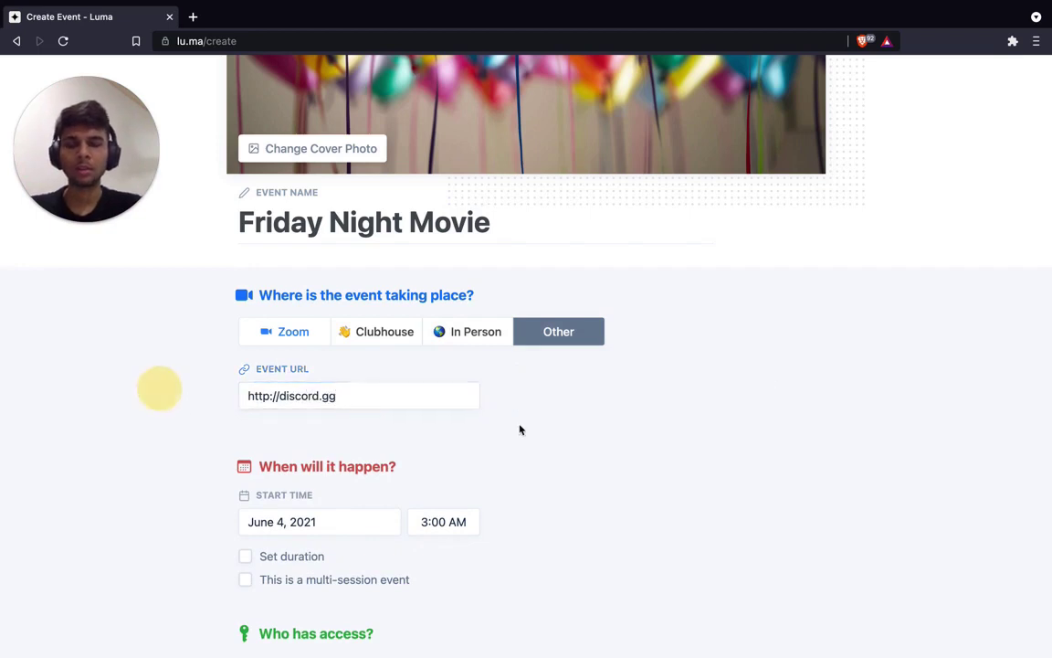
scroll(404, 453, down, 2)
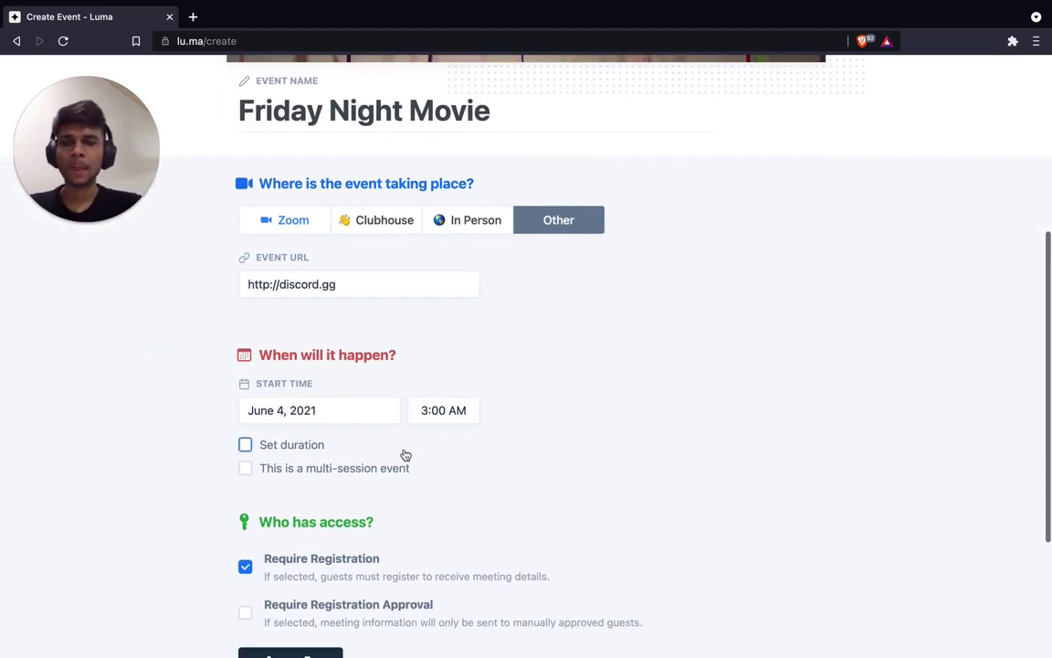
- Set the event start to 10:00 PM on June 11, 2021
scroll(279, 380, down, 2)
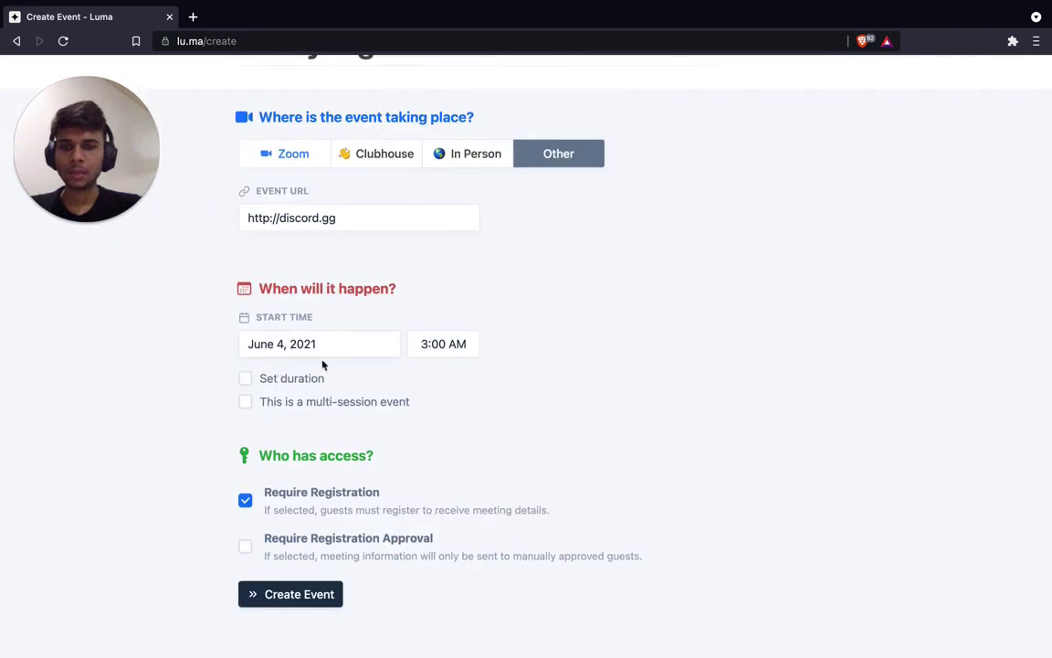
click(426, 347)
scroll(425, 507, down, 3)
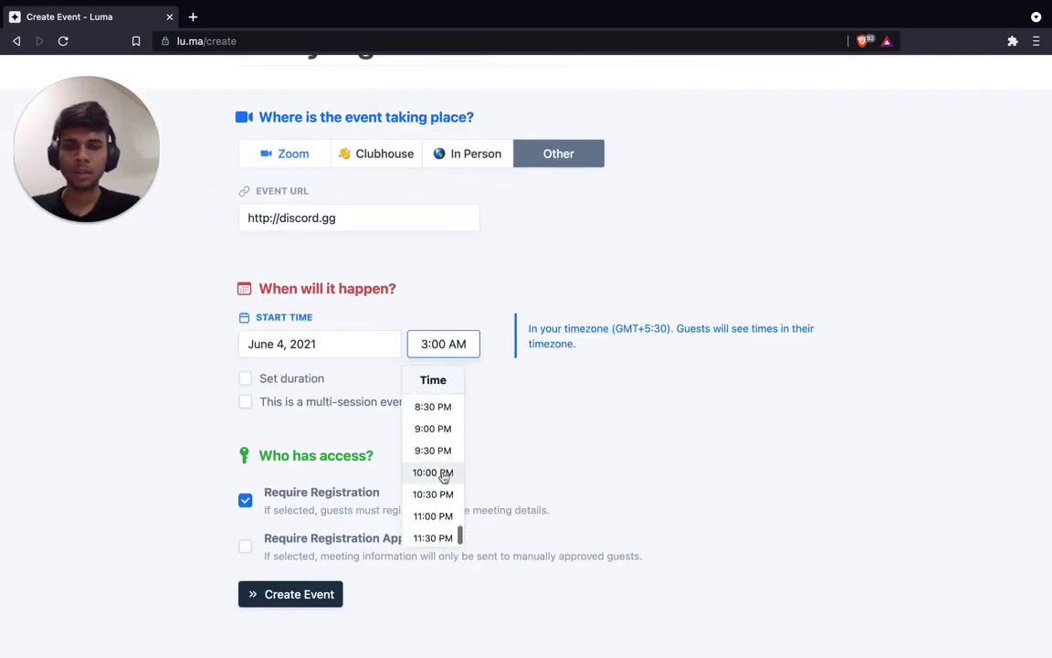
click(447, 472)
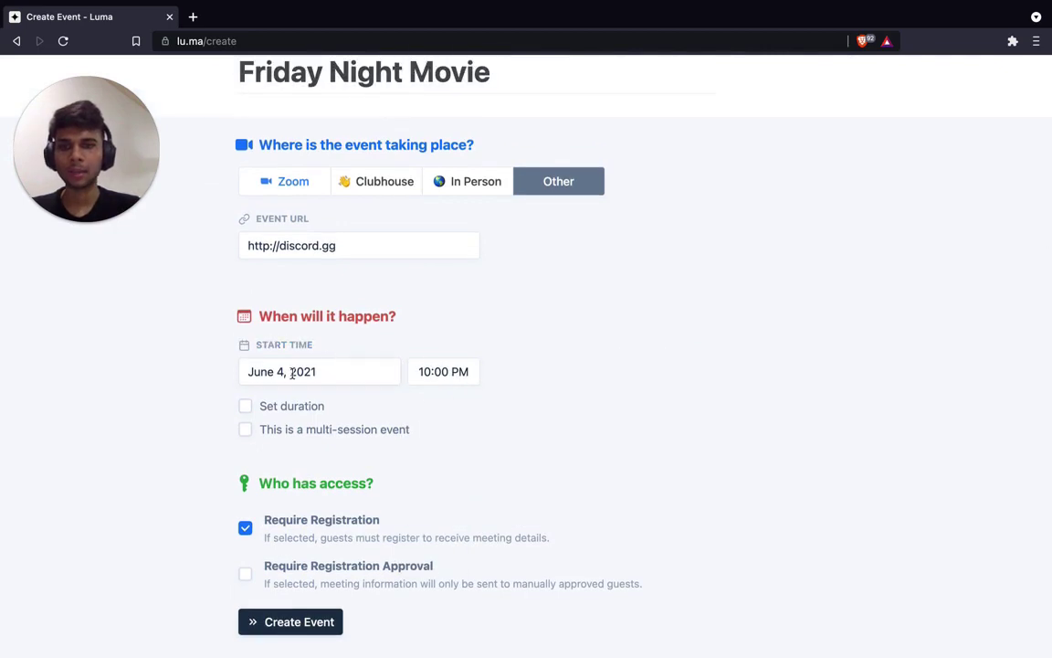
click(290, 372)
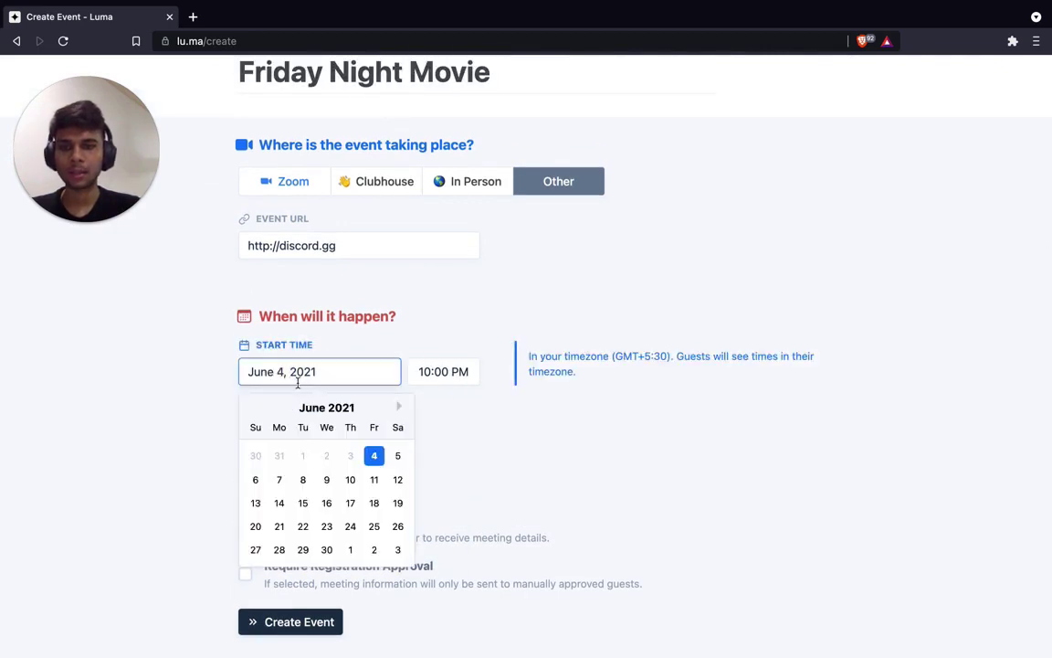
click(374, 481)
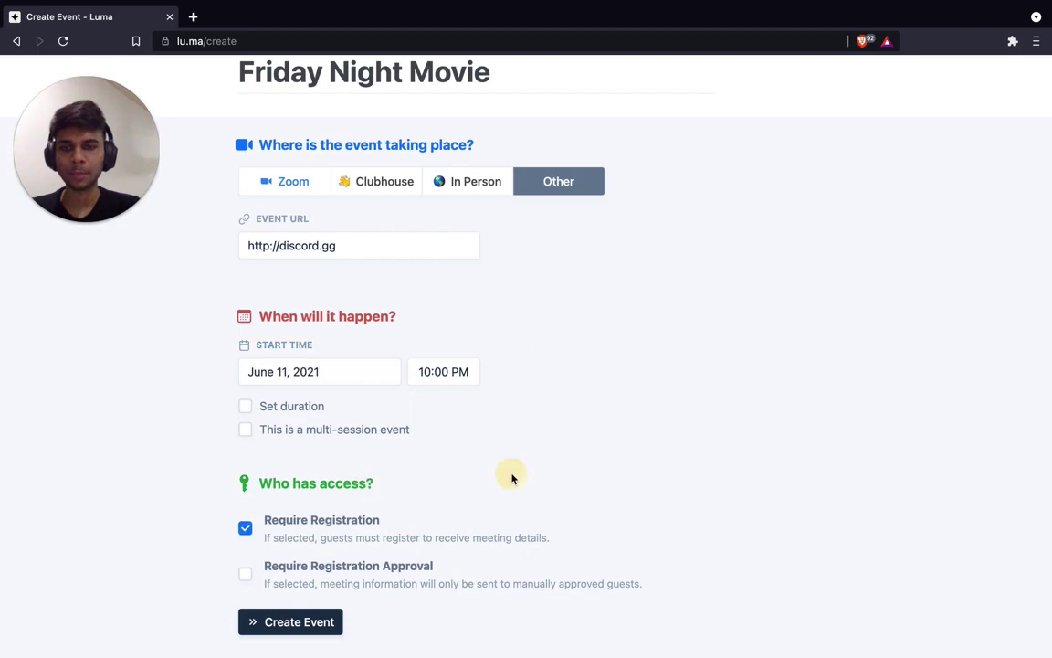
- Give the event a 3-hour duration and make it multi-session
click(245, 405)
scroll(245, 411, down, 2)
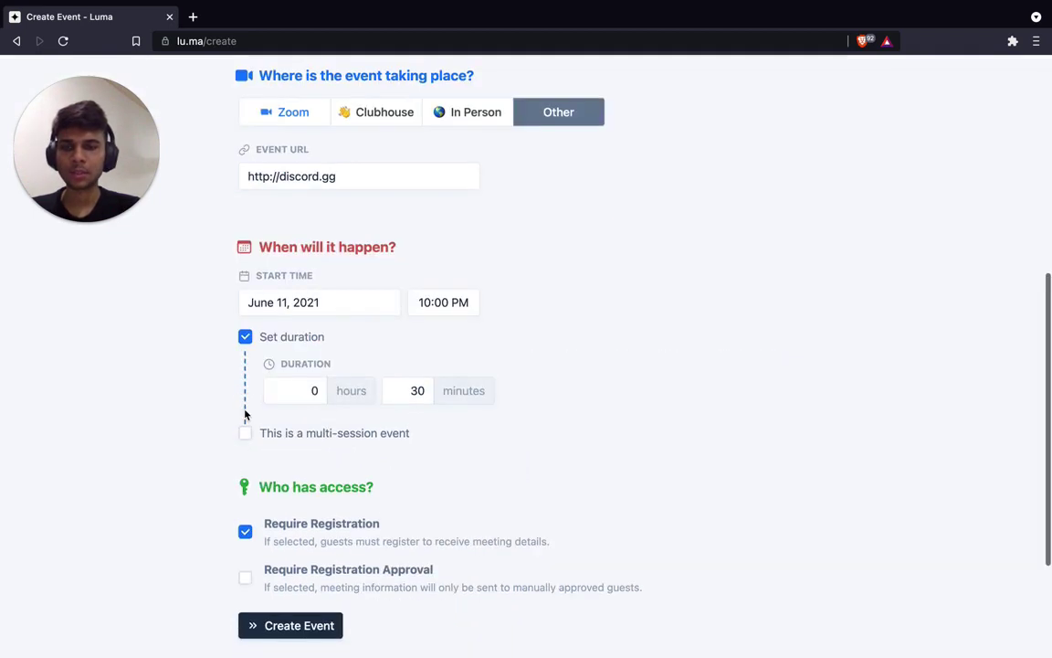
click(310, 390)
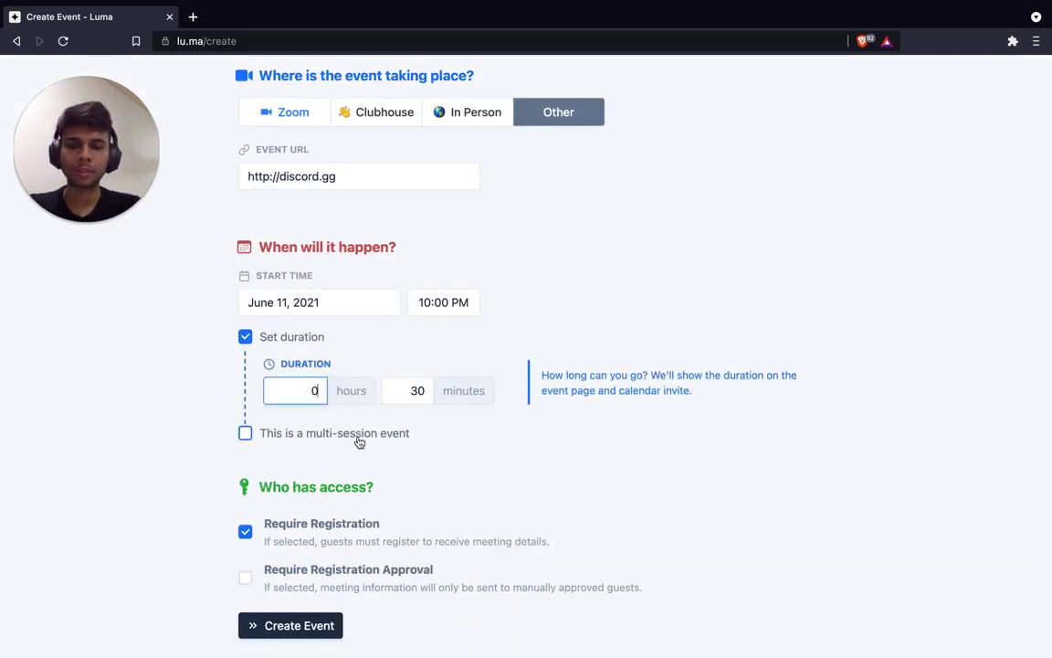
text(3)
click(274, 433)
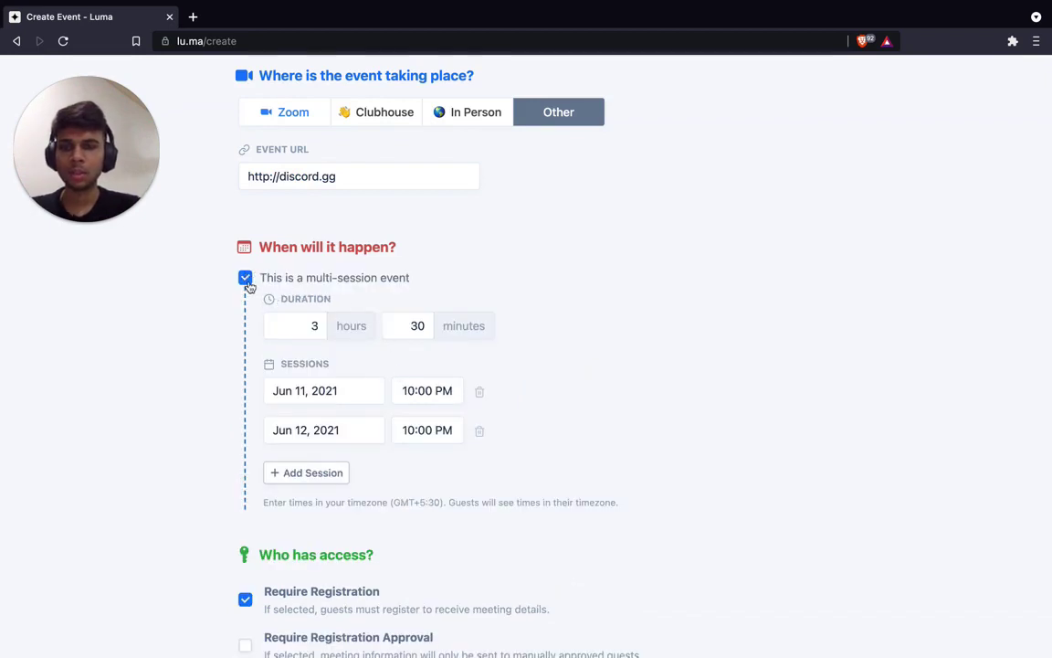
click(245, 277)
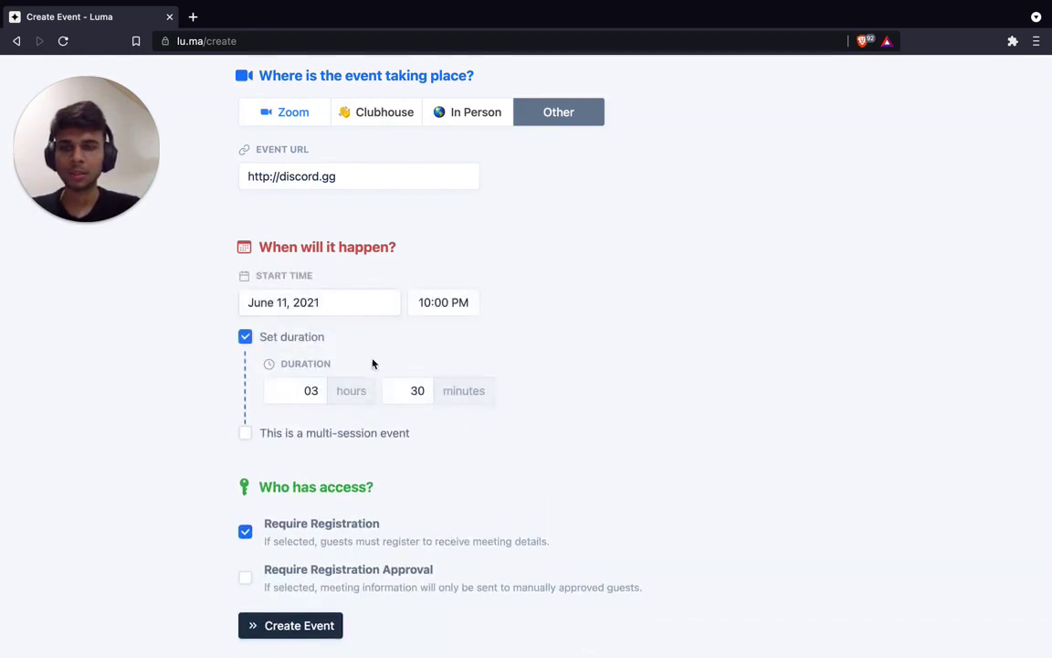
click(415, 391)
text(00)
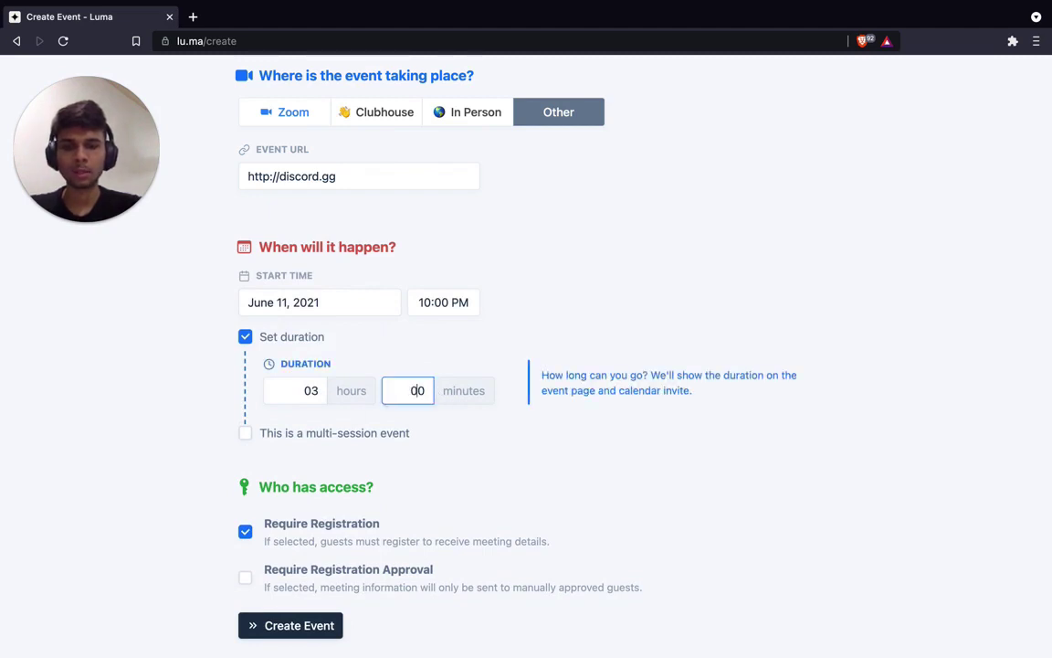
click(245, 433)
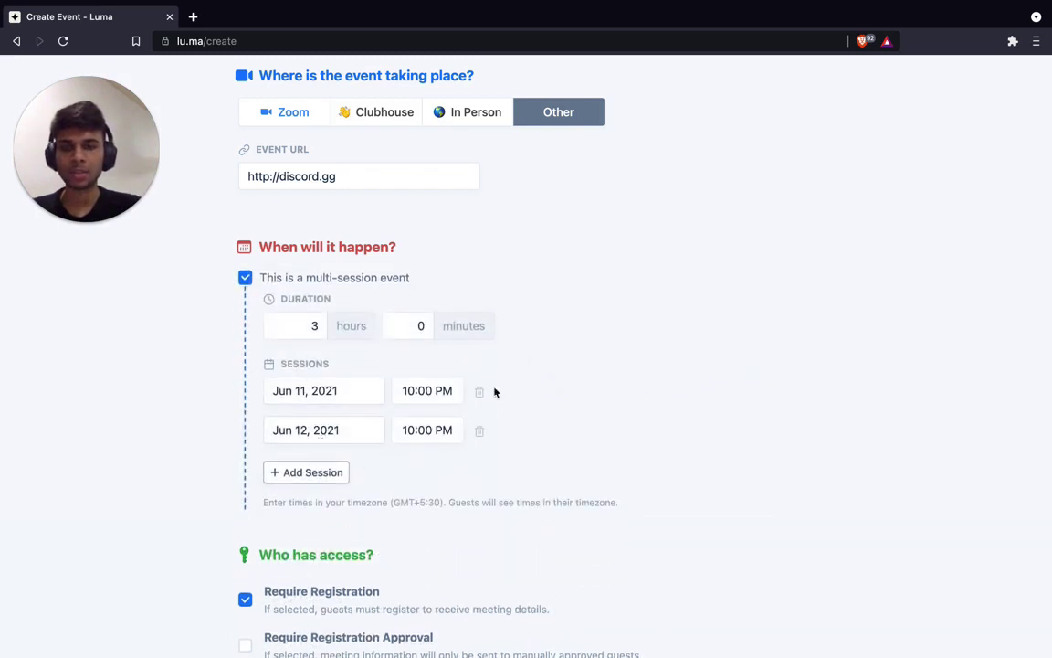
- Require registration approval and create the event
scroll(445, 429, down, 2)
scroll(379, 352, down, 3)
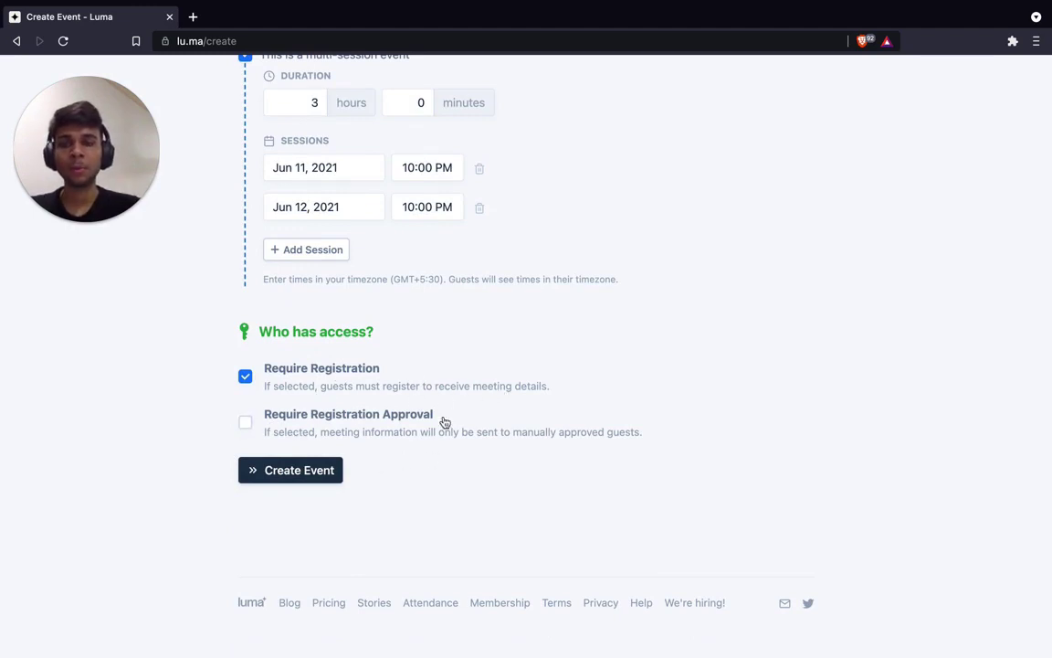
click(245, 422)
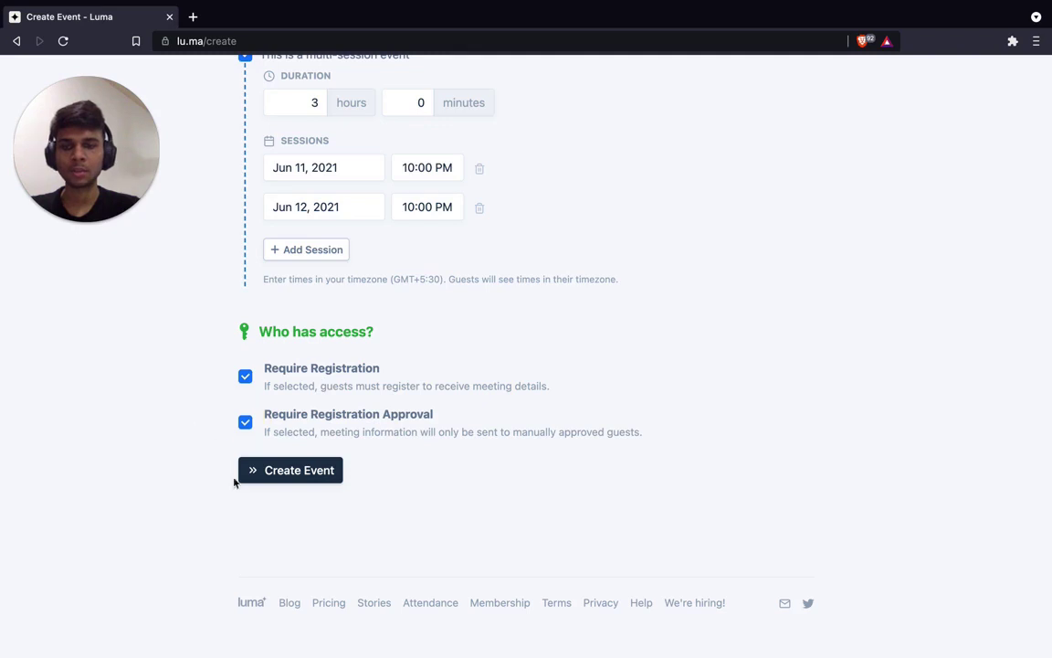
click(281, 473)
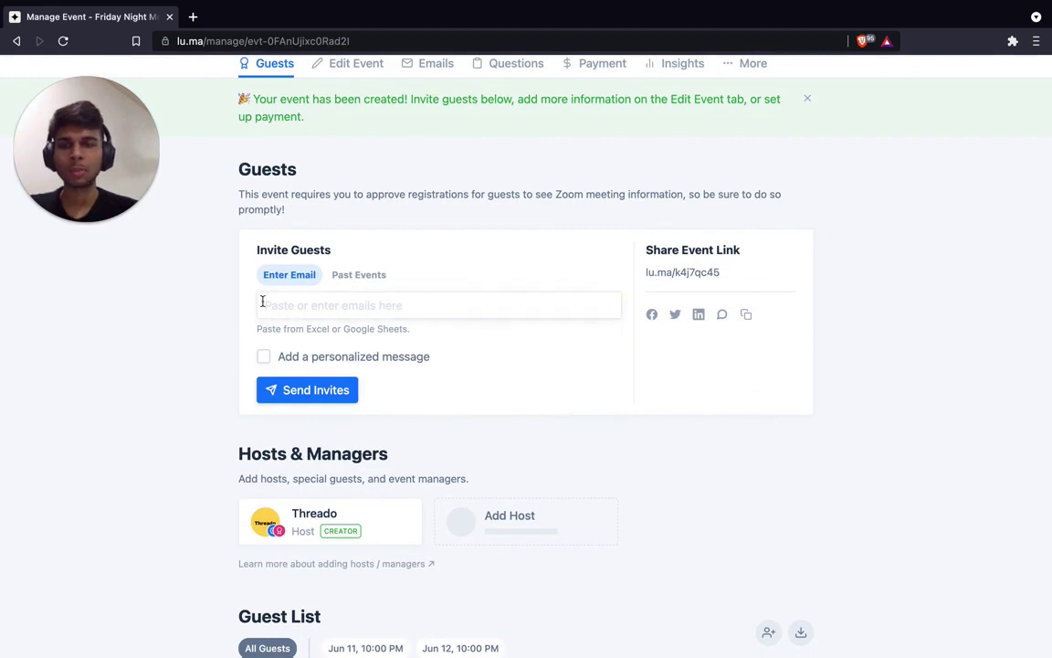
- Try the guest invite box and personalized-message toggle, then scroll through Hosts and Guest List
click(330, 309)
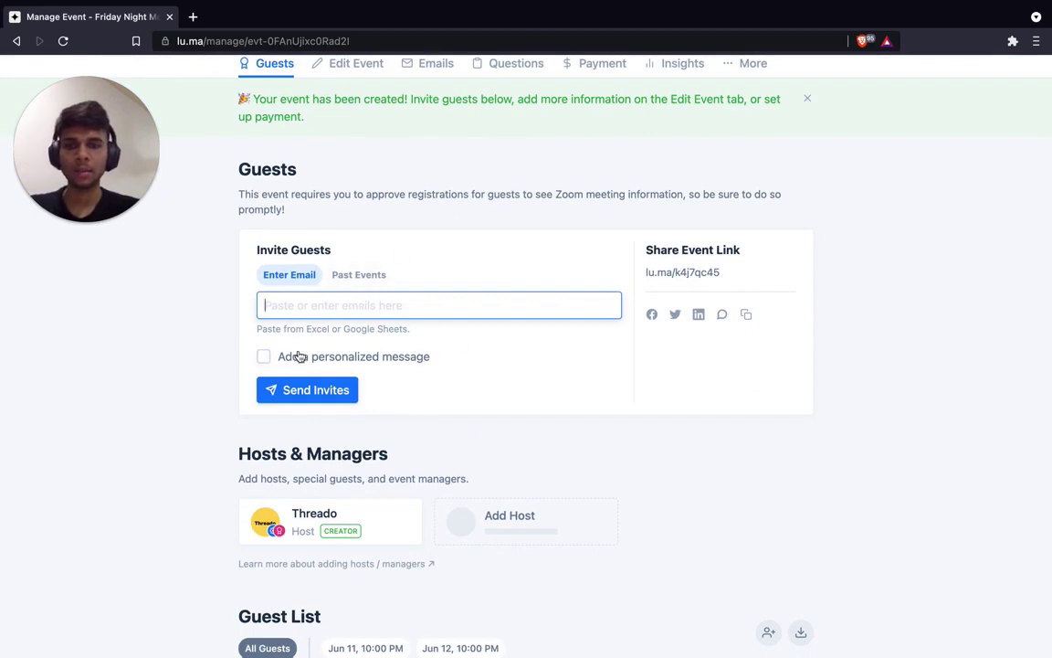
click(263, 357)
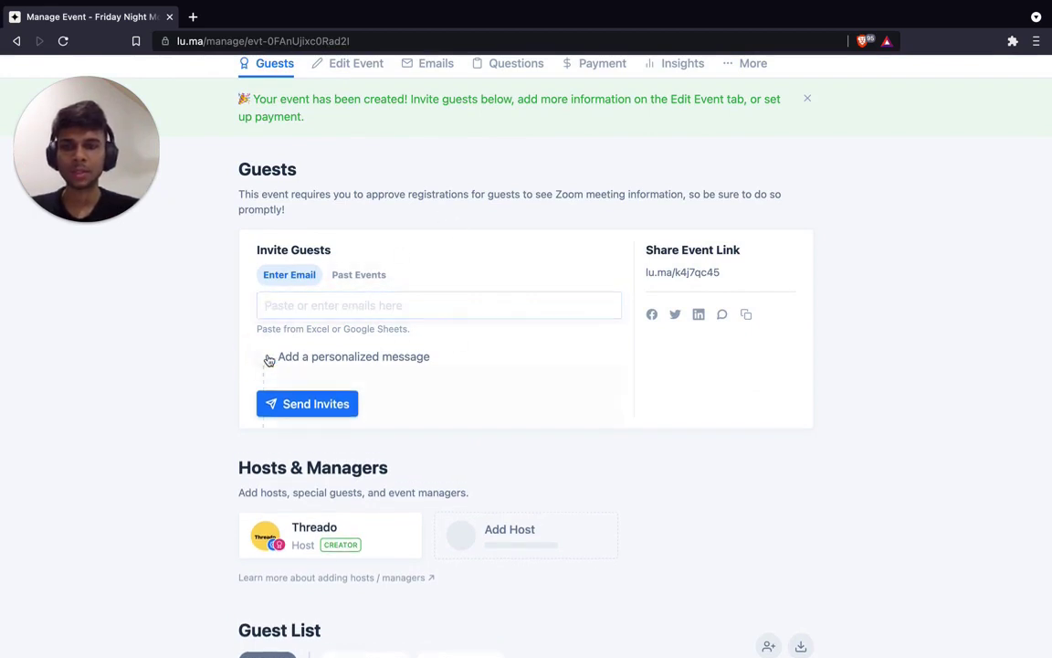
click(176, 472)
scroll(176, 472, down, 3)
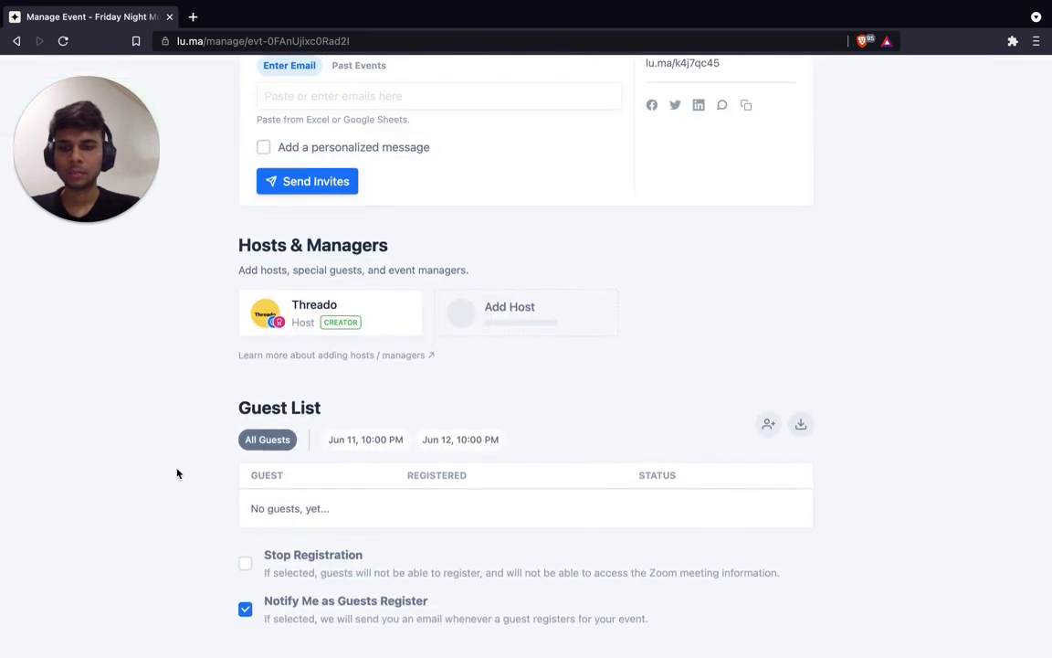
scroll(347, 319, down, 3)
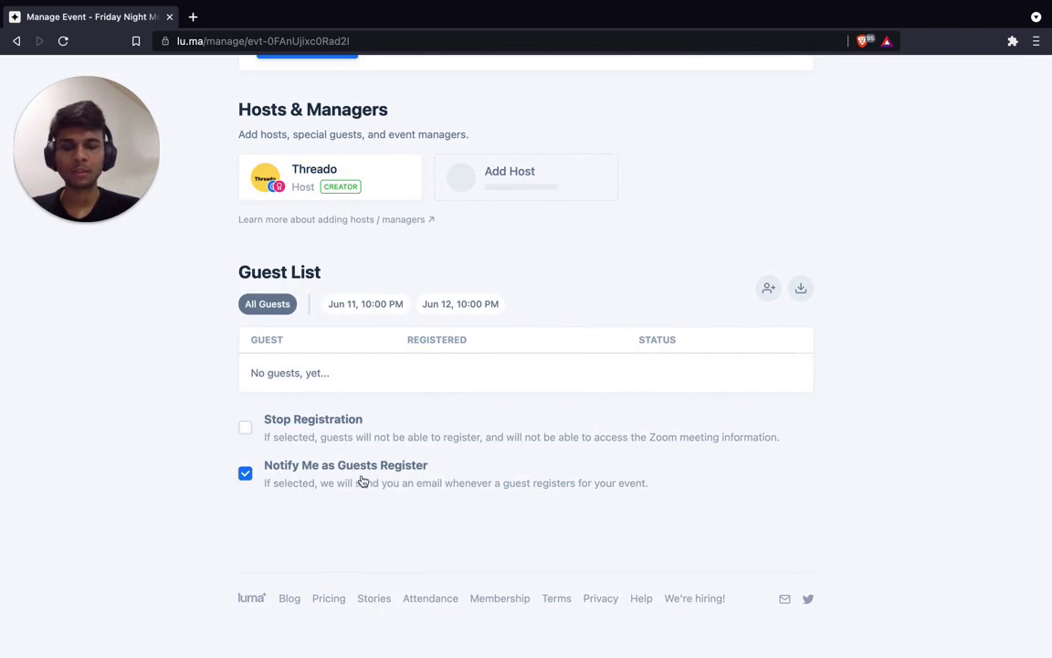
scroll(438, 384, up, 10)
- Scroll through the event's Edit Event details page
click(347, 186)
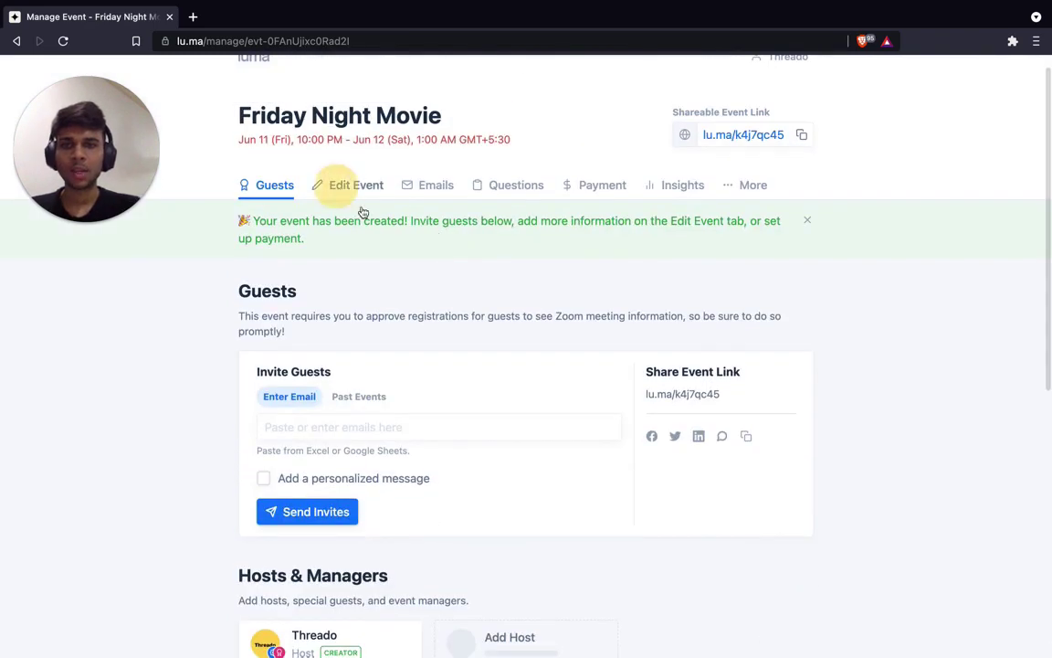
scroll(420, 343, down, 2)
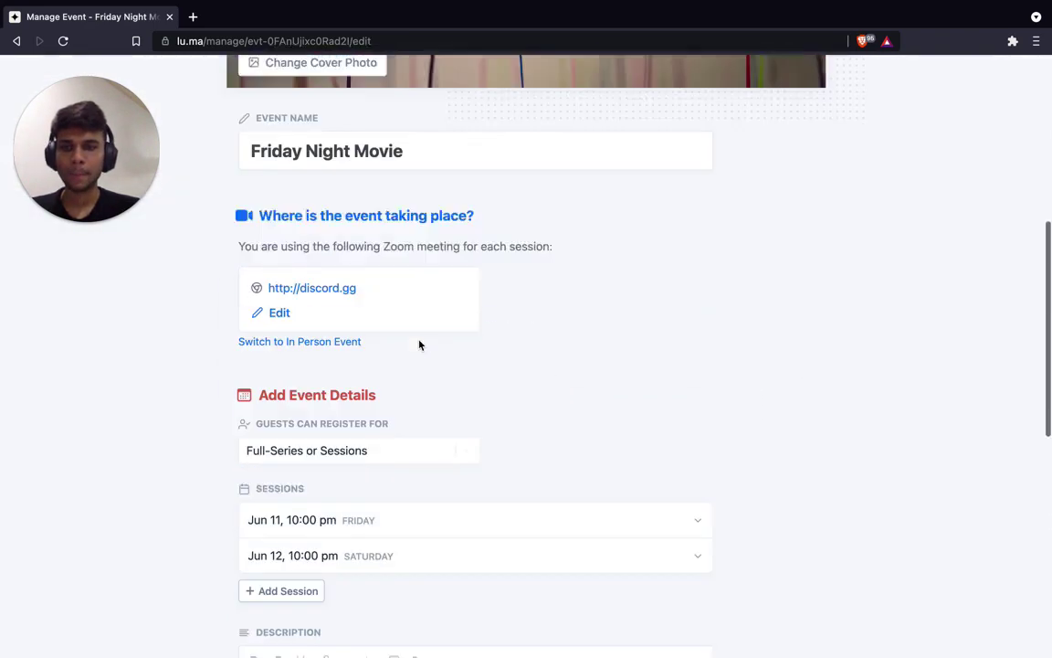
scroll(423, 343, down, 1)
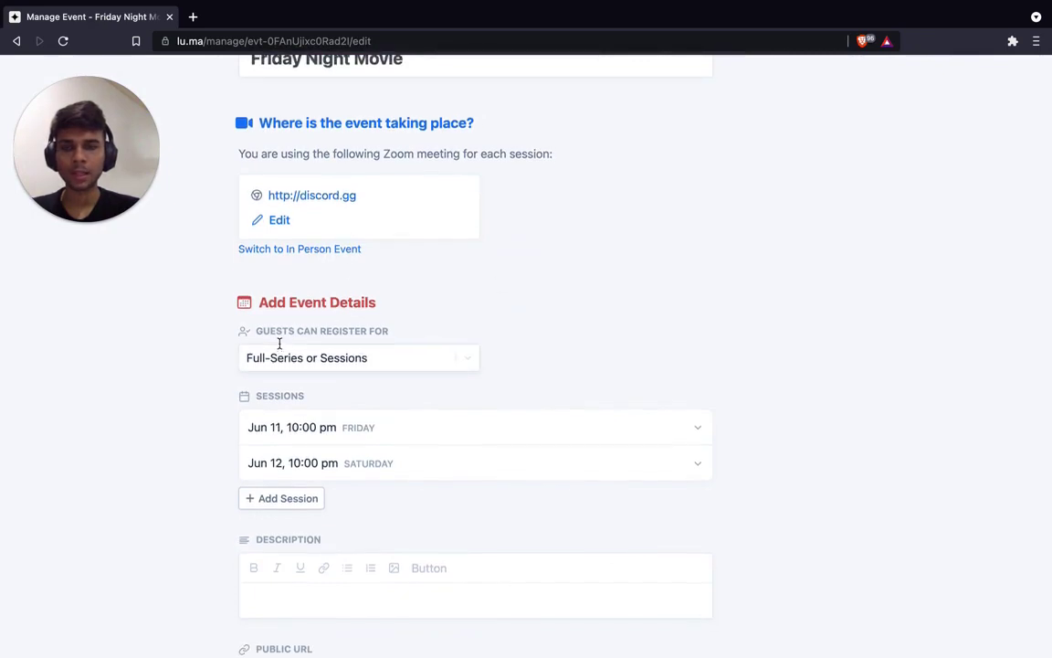
scroll(279, 342, down, 1)
scroll(369, 462, down, 4)
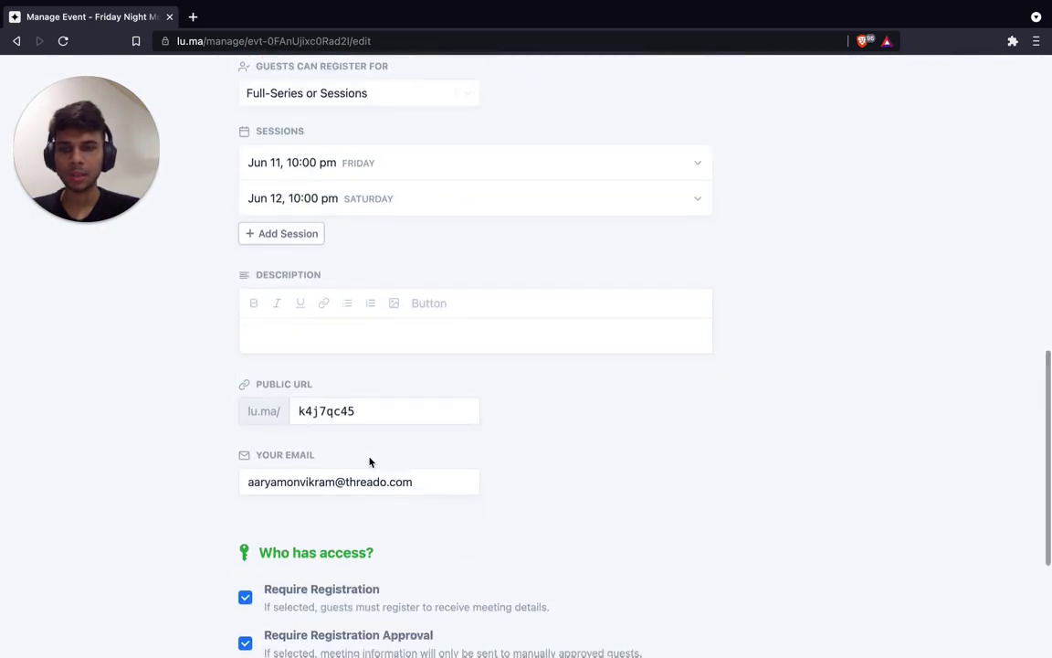
scroll(369, 462, down, 2)
scroll(369, 461, up, 1)
scroll(369, 461, up, 10)
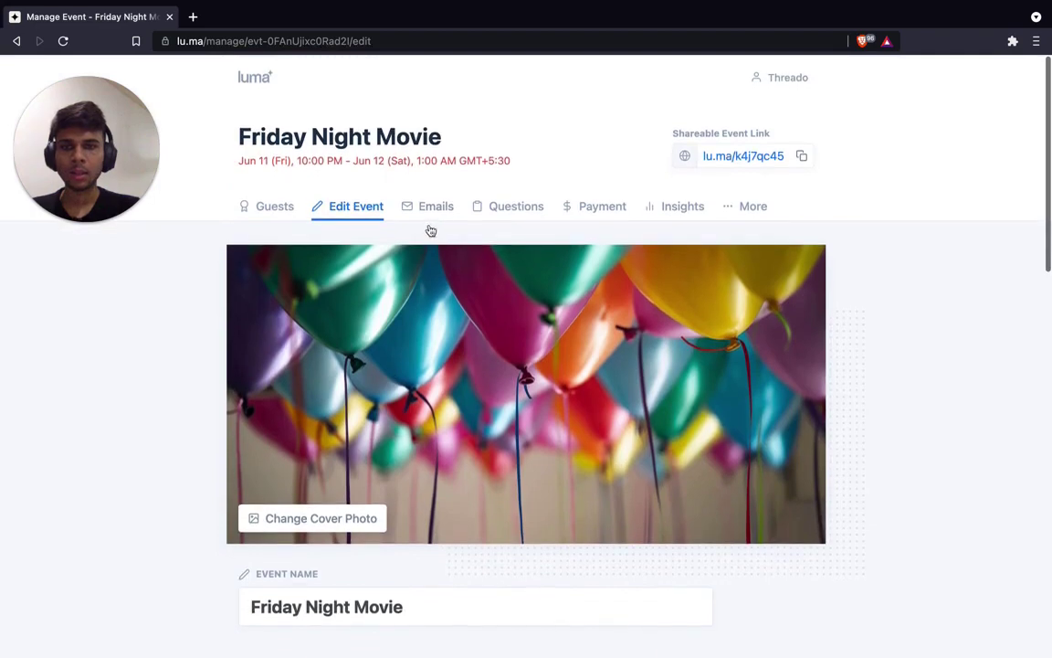
- Review the Scheduled Emails and Send Email sections on the Emails tab
click(430, 218)
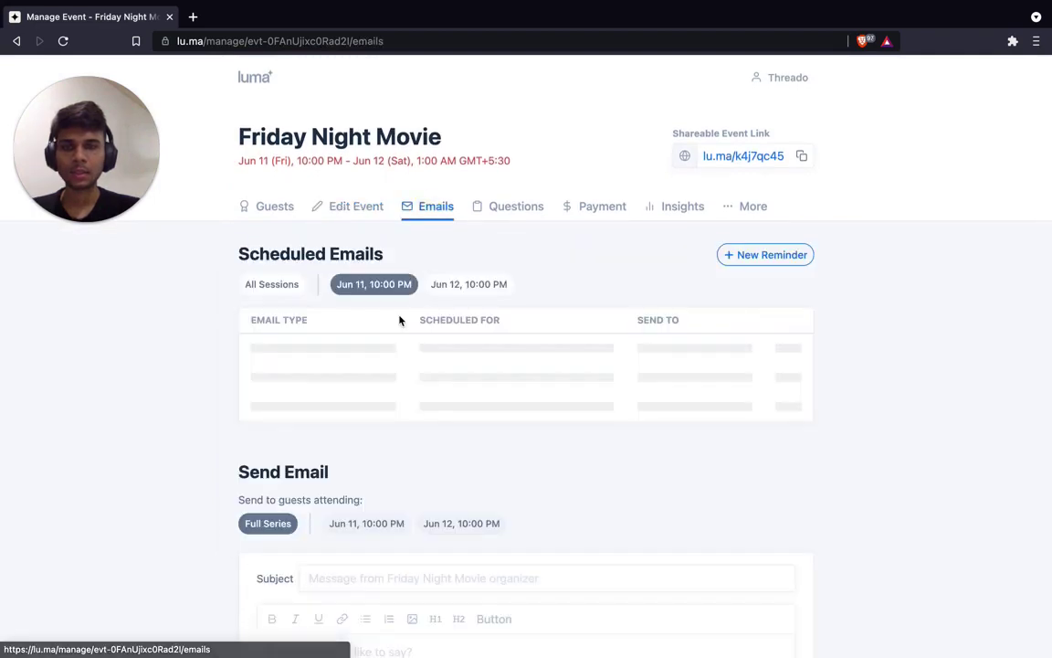
scroll(315, 423, down, 3)
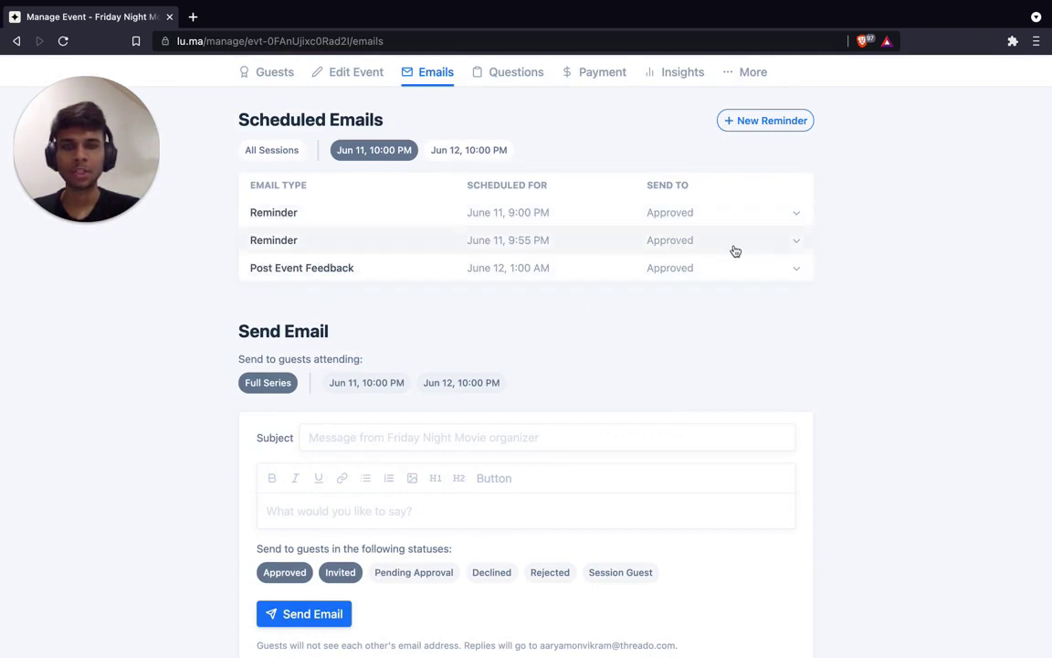
scroll(295, 529, down, 1)
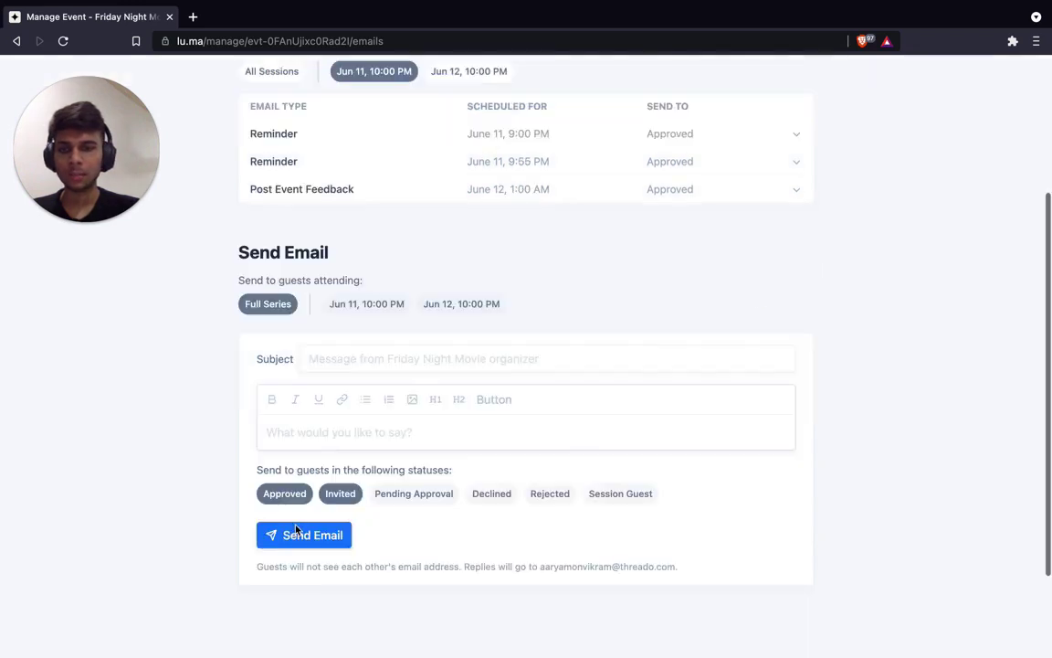
scroll(294, 531, up, 3)
- View the Questions, Insights and More tabs, then Videos, Embed on Your Site and Event Access
click(528, 187)
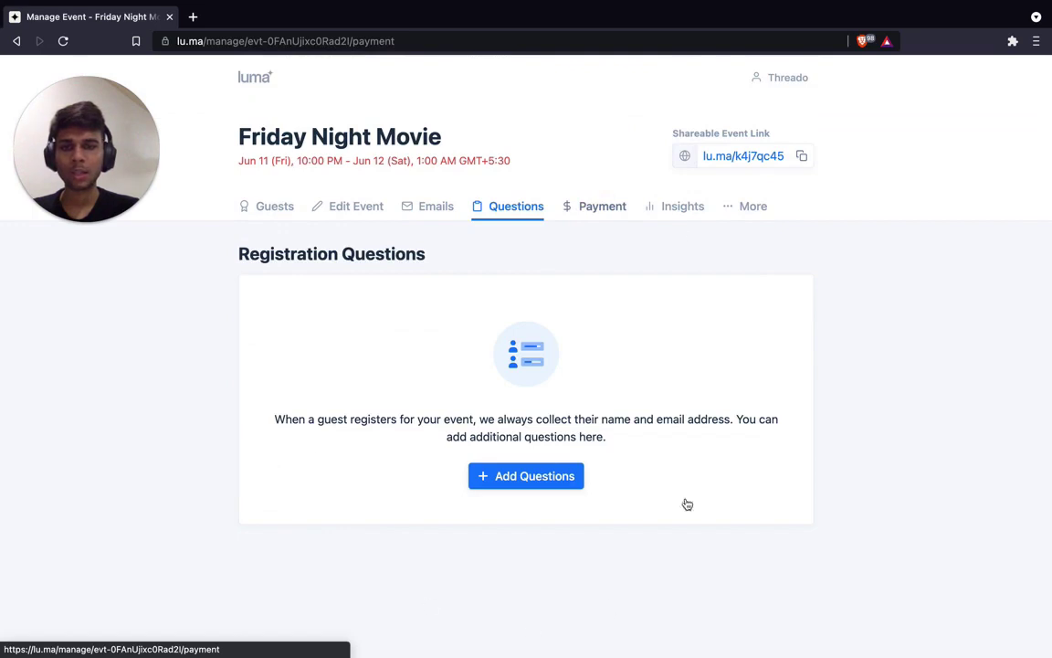
click(666, 210)
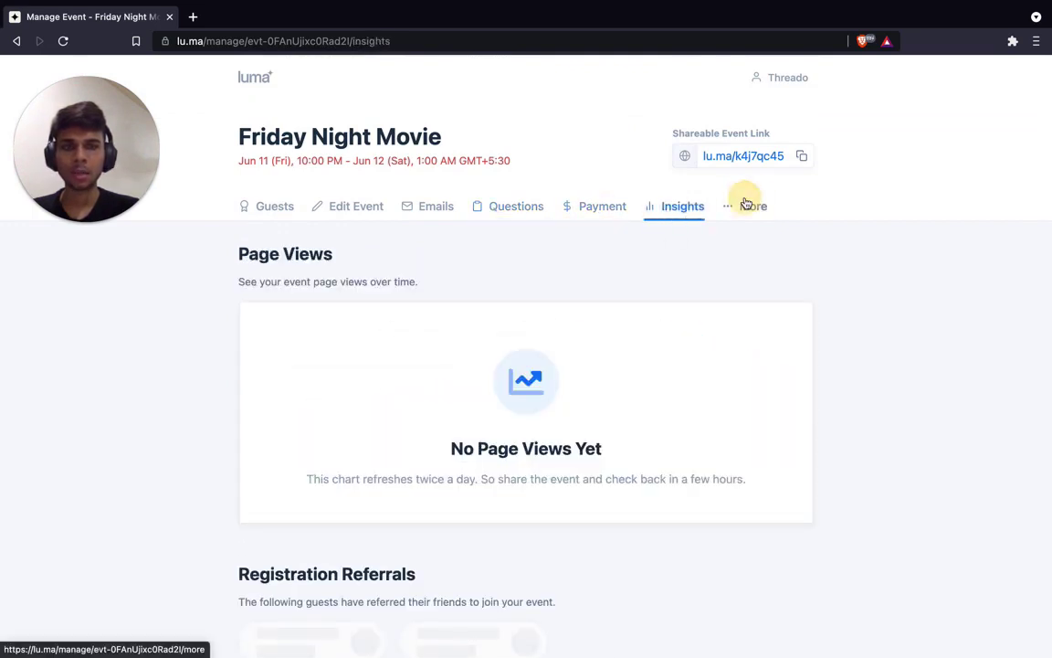
click(746, 203)
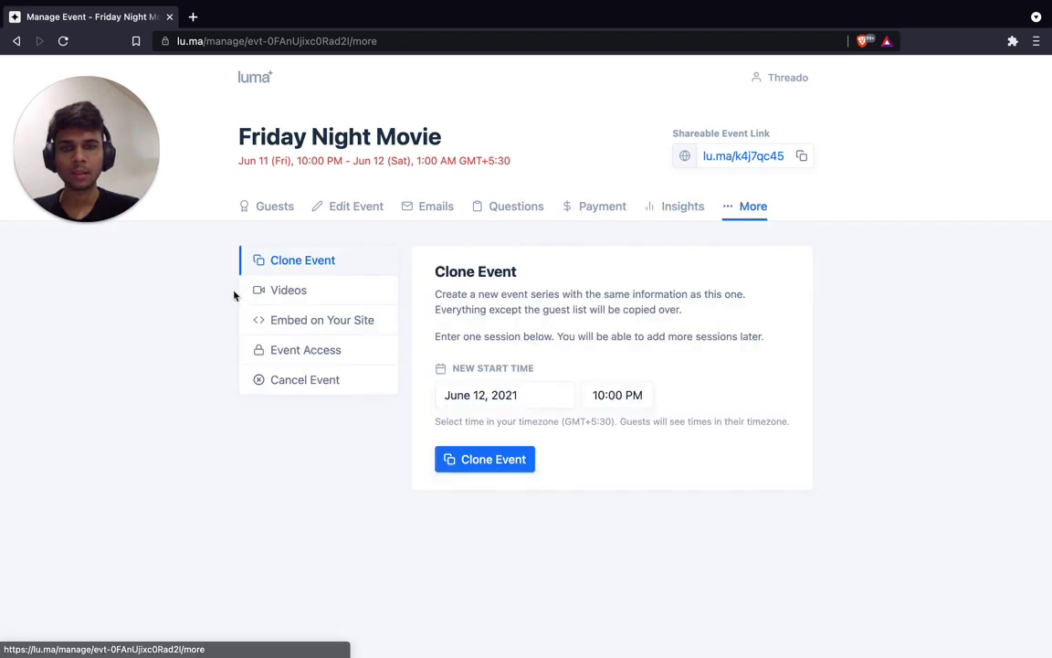
click(289, 291)
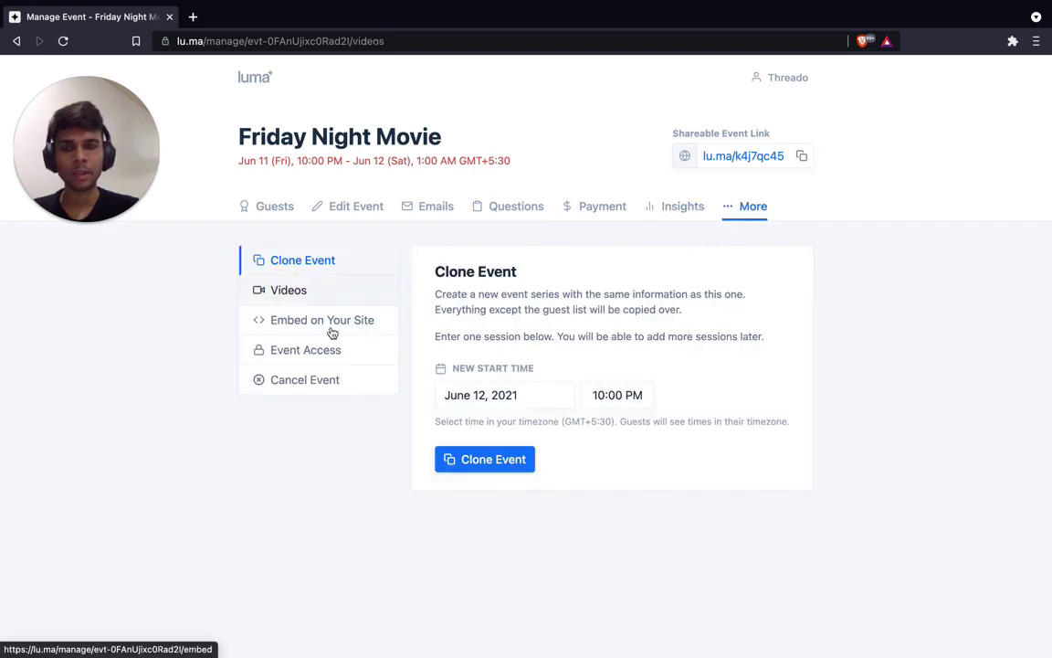
click(344, 321)
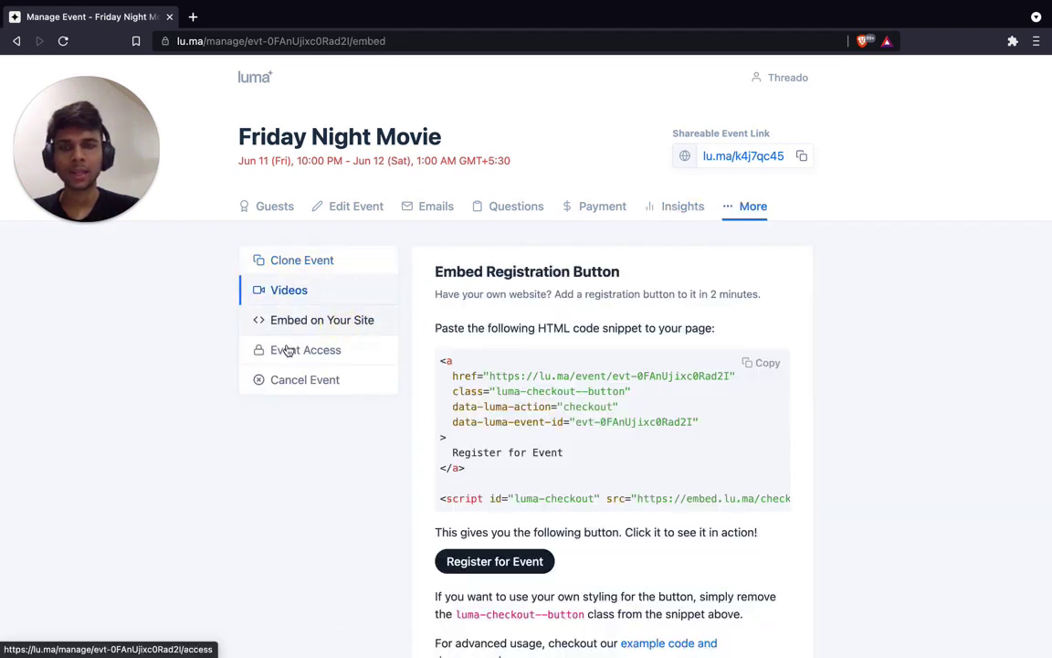
click(286, 350)
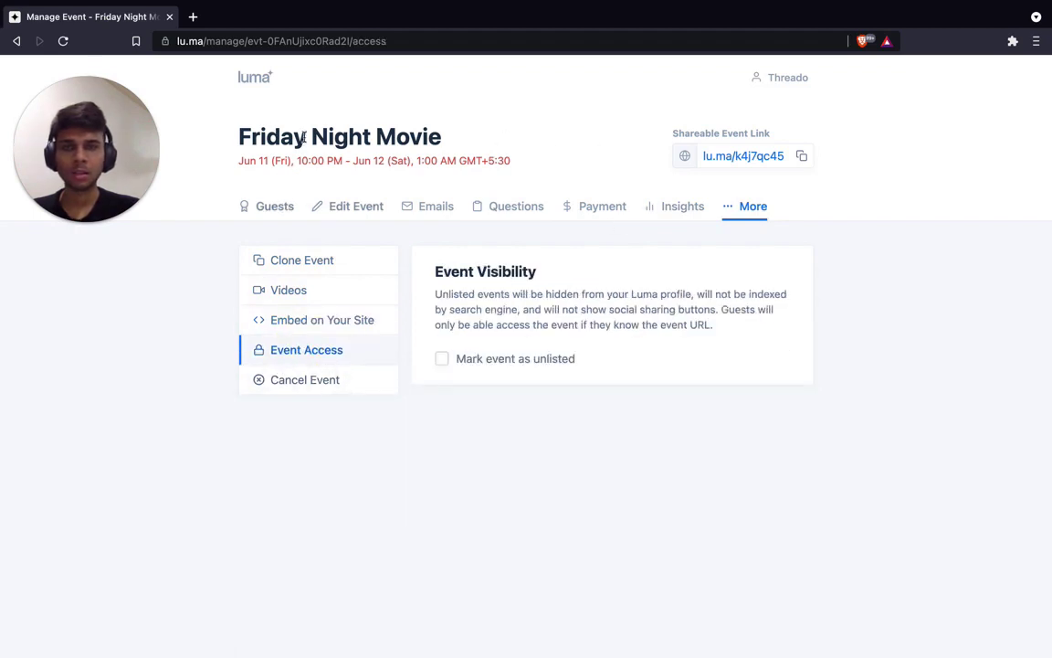
- Return to the dashboard and view Newsletters, the Store and its empty Sales History
click(260, 79)
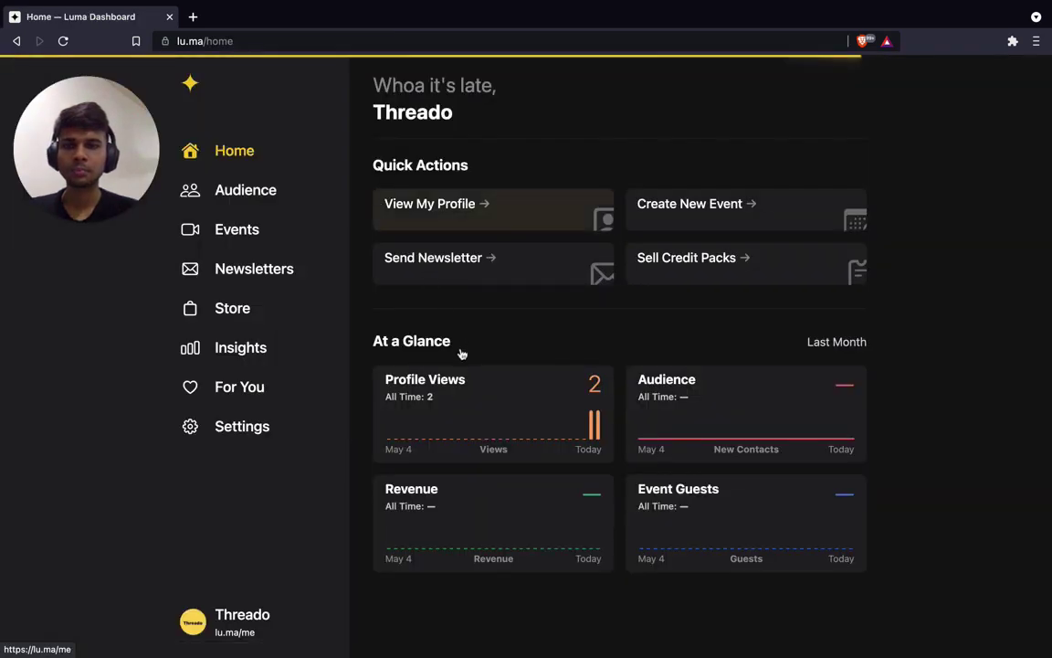
click(238, 267)
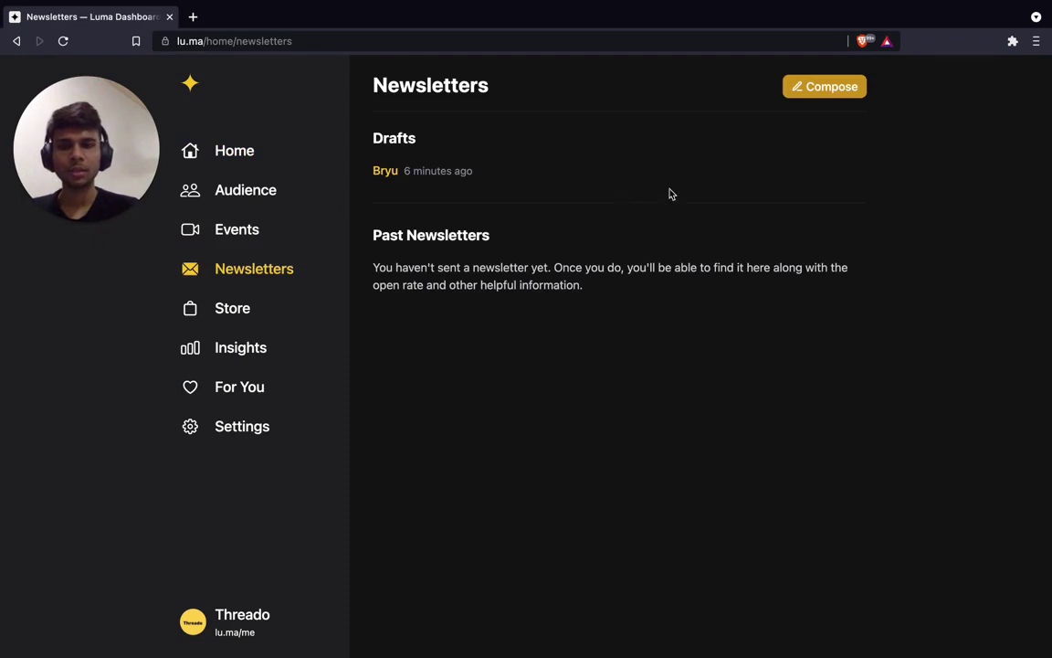
click(213, 305)
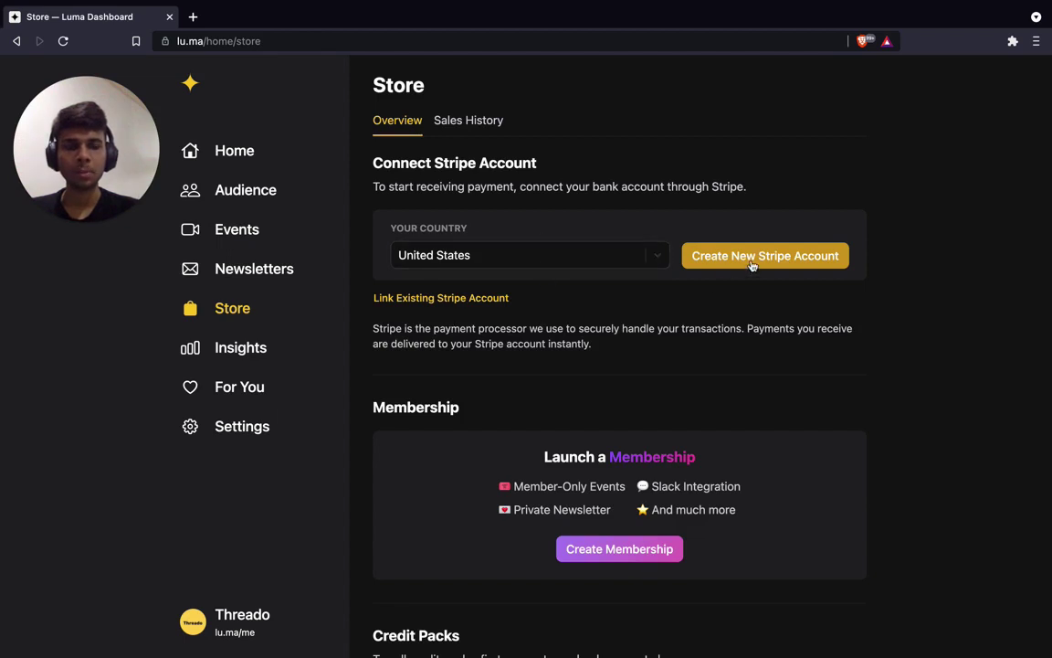
scroll(556, 335, down, 2)
scroll(548, 333, up, 2)
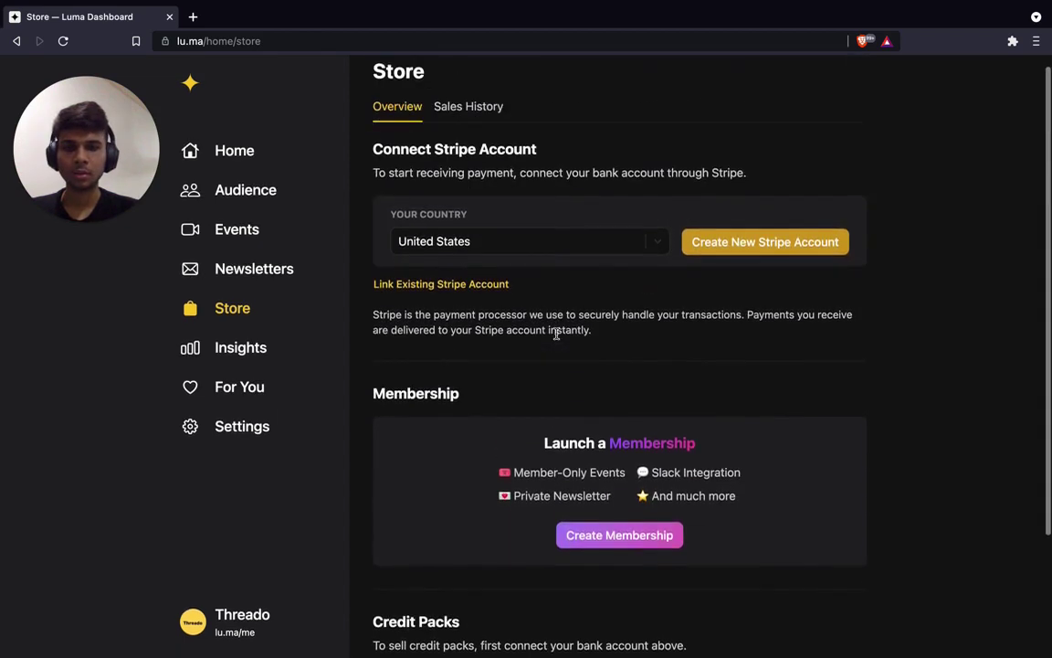
click(468, 111)
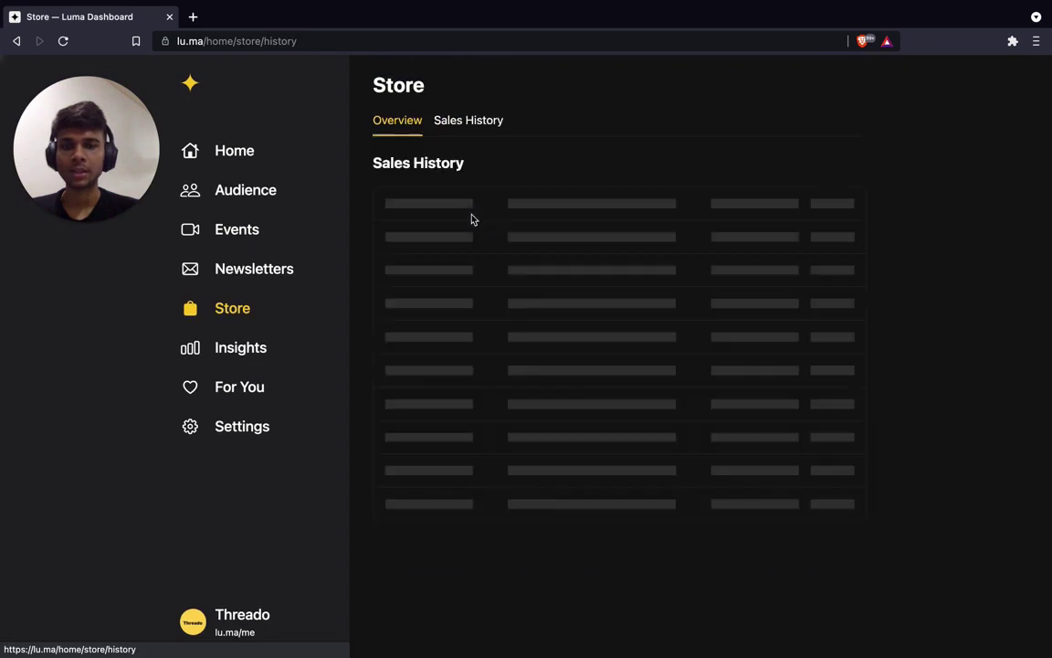
click(239, 347)
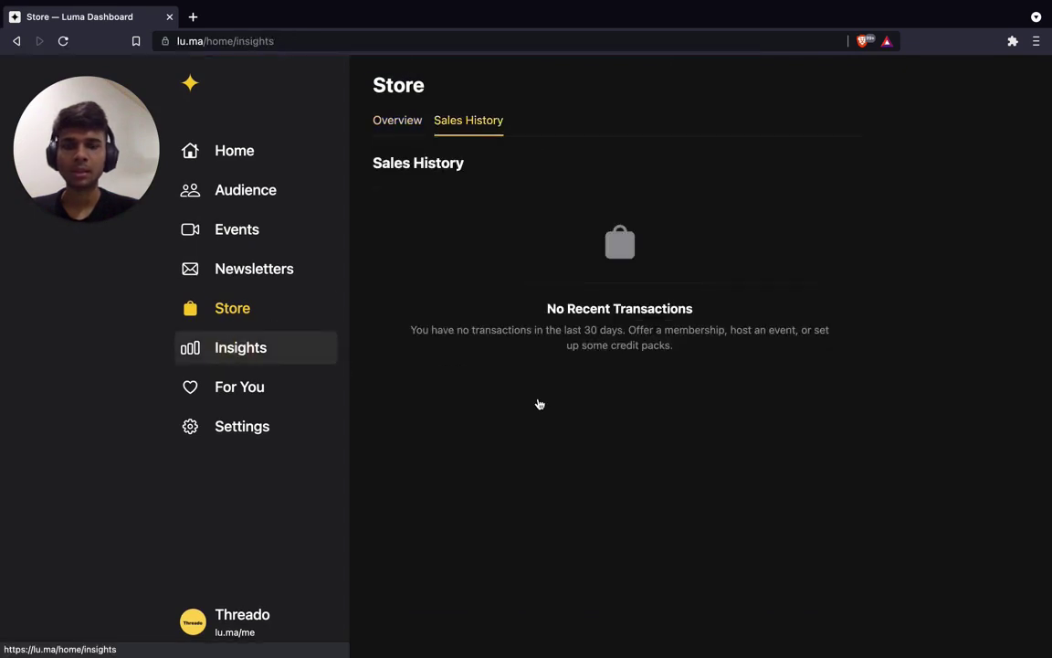
- Review Insights: 1 profile view yesterday, 2 last week, and two visitors on the map
scroll(505, 380, down, 1)
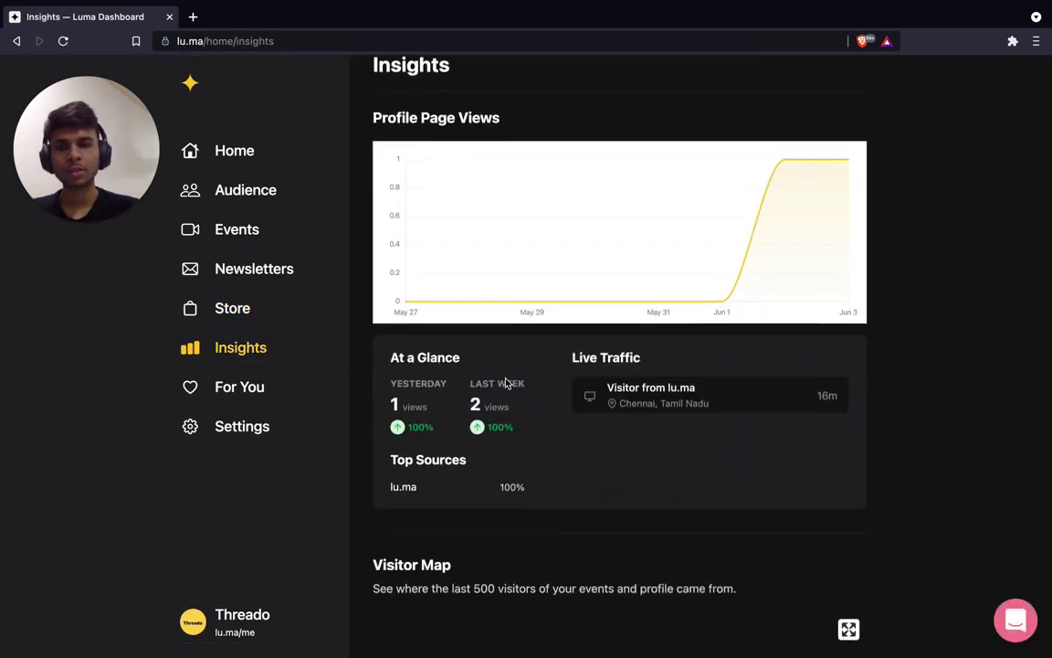
scroll(557, 274, up, 1)
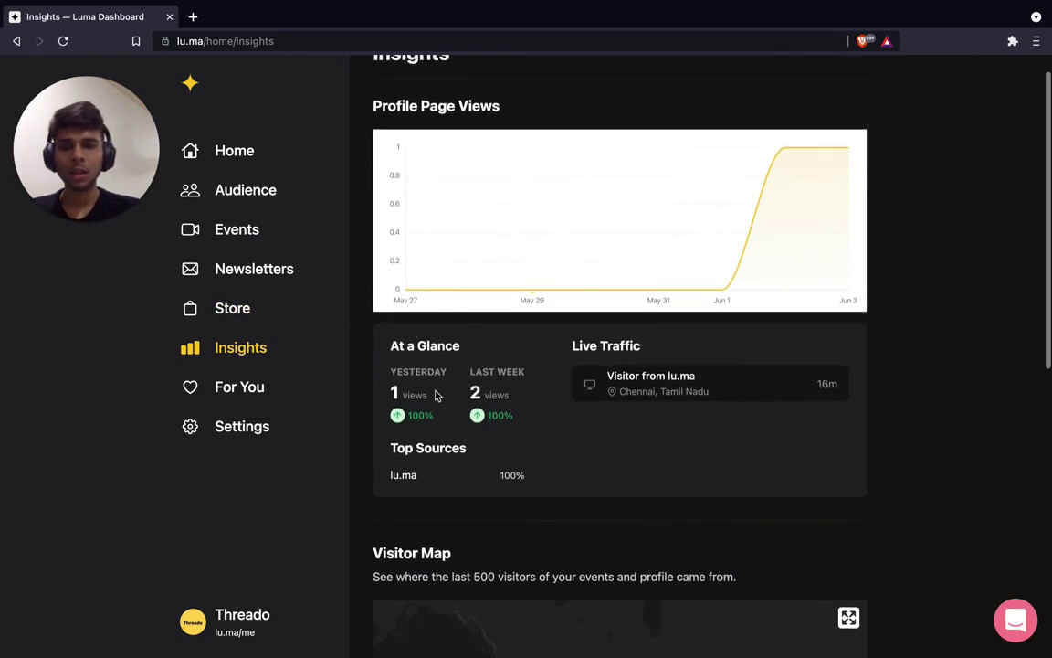
scroll(500, 467, down, 1)
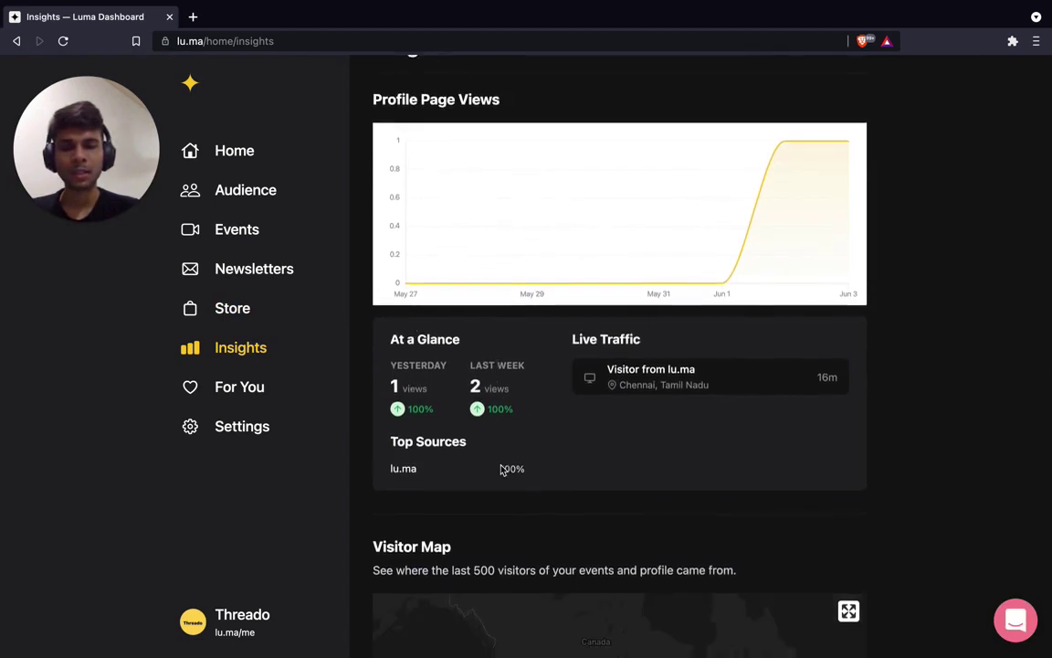
scroll(481, 456, down, 2)
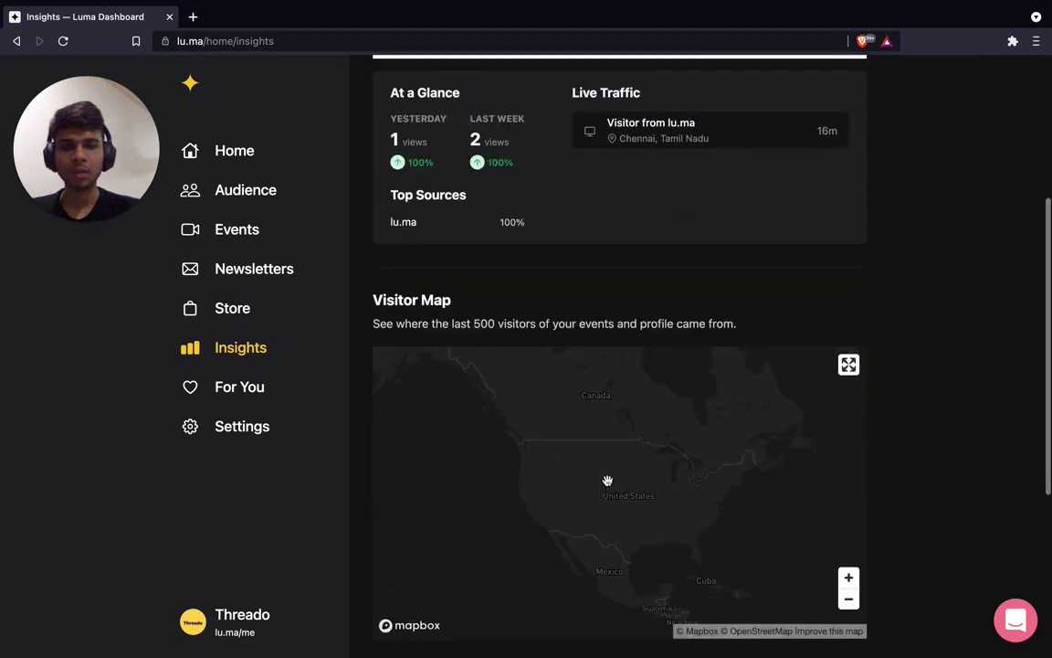
scroll(617, 393, down, 1)
scroll(658, 301, down, 1)
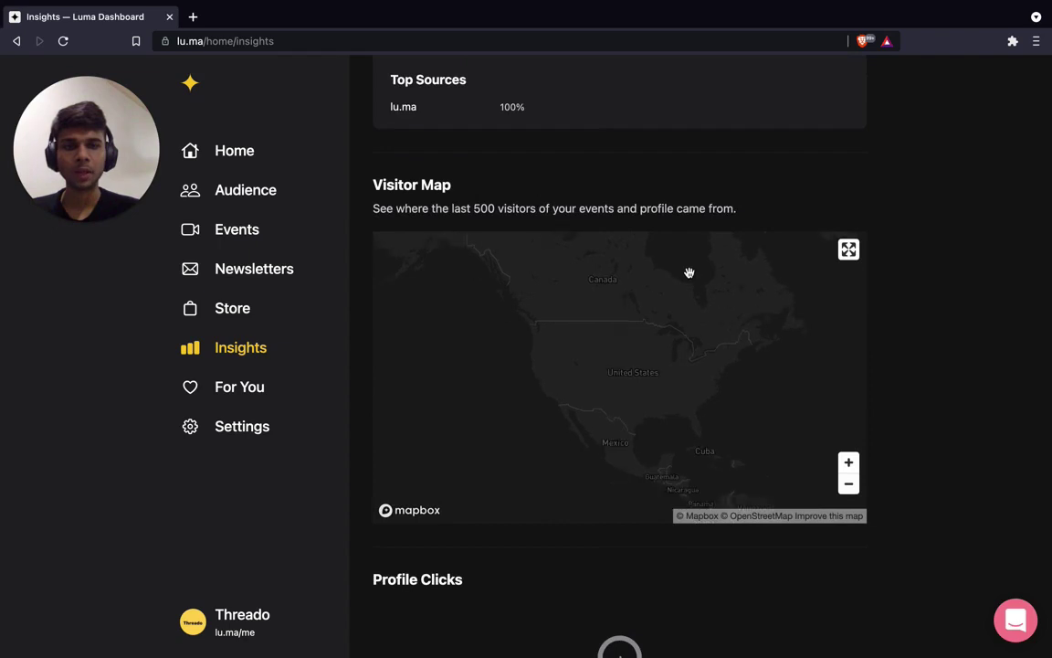
scroll(714, 346, up, 3)
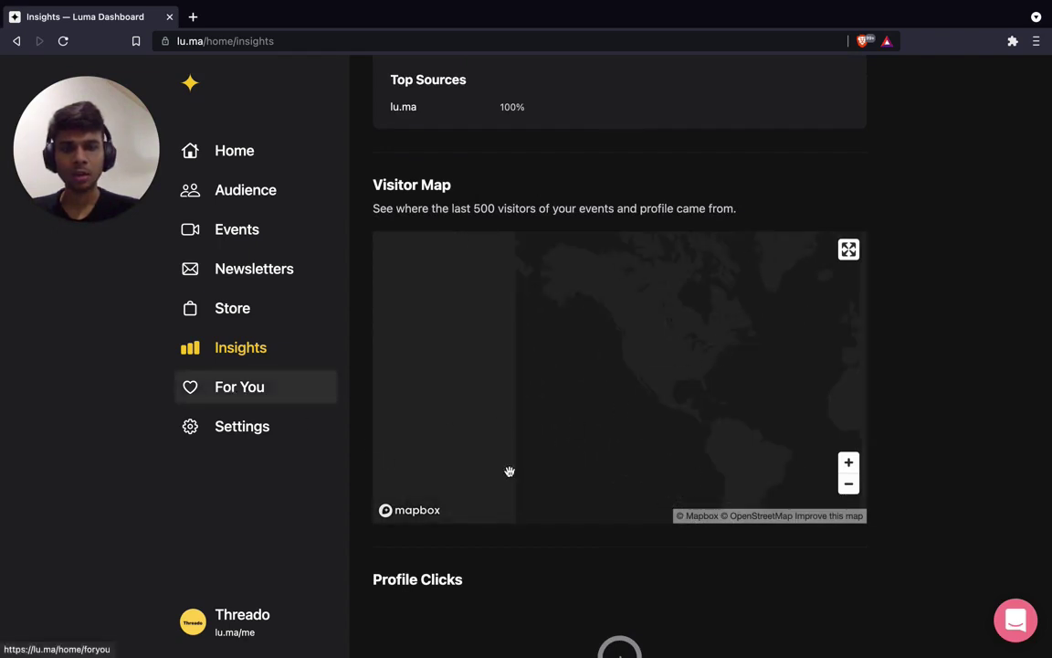
click(249, 397)
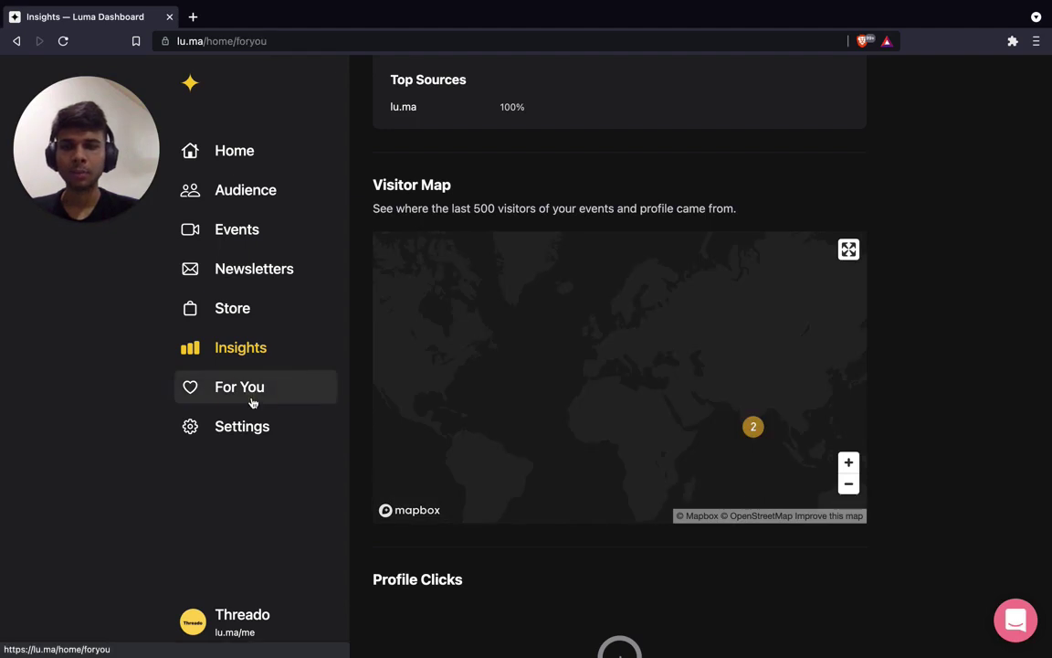